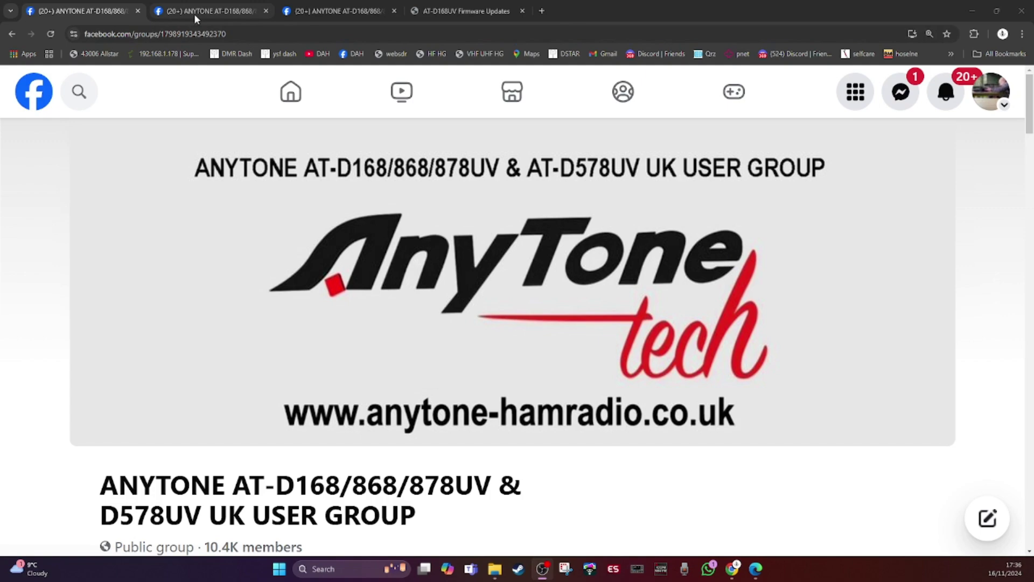
Switch to the second group post and read its 'How to update to 1.03' steps.
left_click(195, 15)
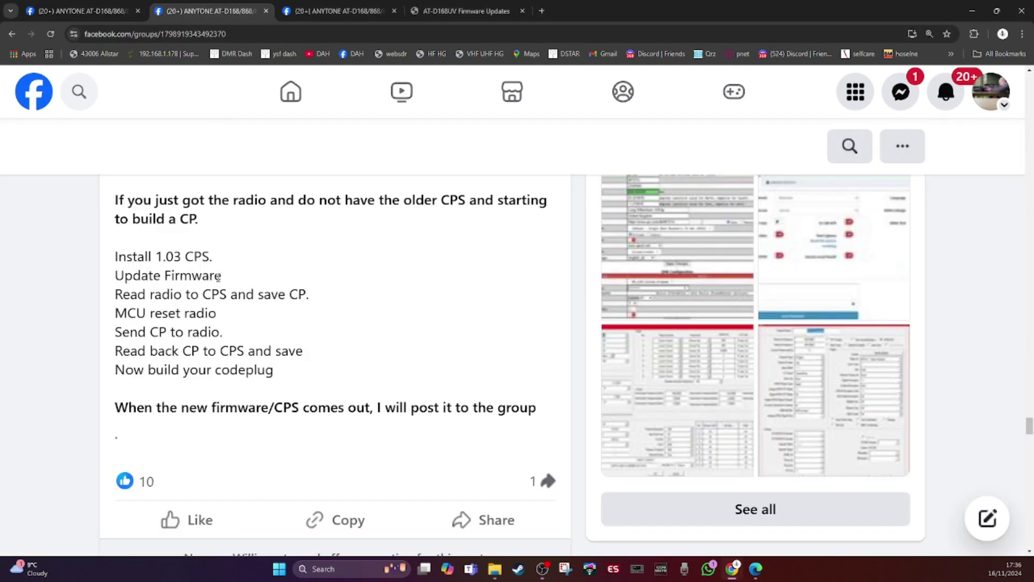
scroll(219, 280, "up", 3)
scroll(224, 344, "up", 5)
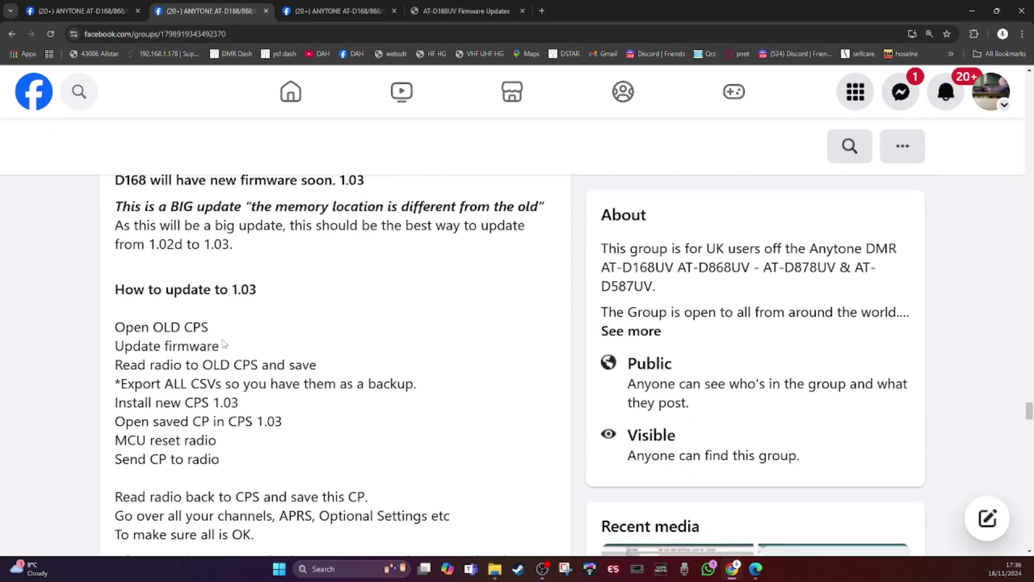
scroll(224, 344, "up", 2)
scroll(222, 341, "up", 1)
scroll(222, 341, "down", 2)
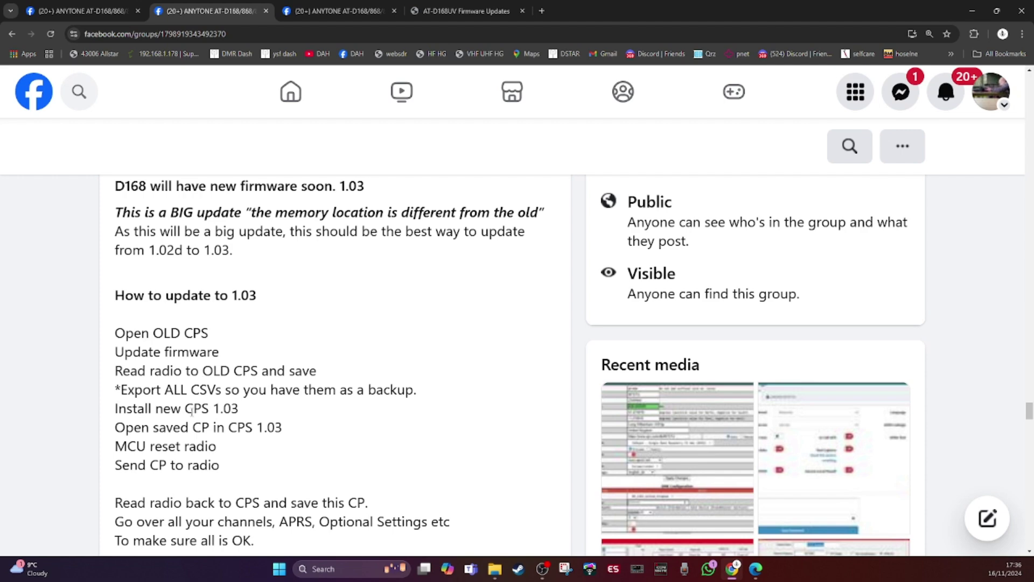
scroll(191, 412, "down", 2)
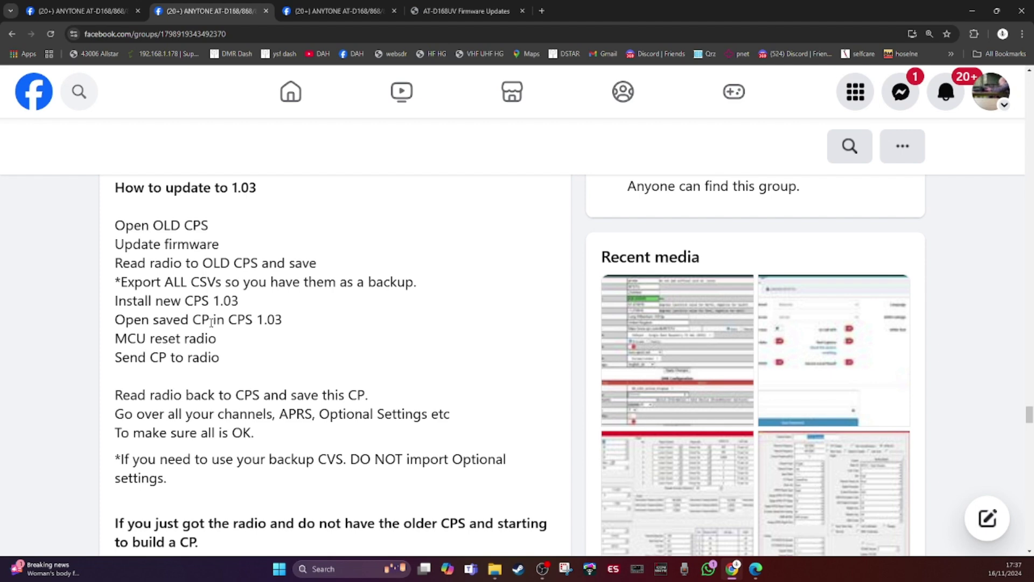
scroll(212, 322, "down", 6)
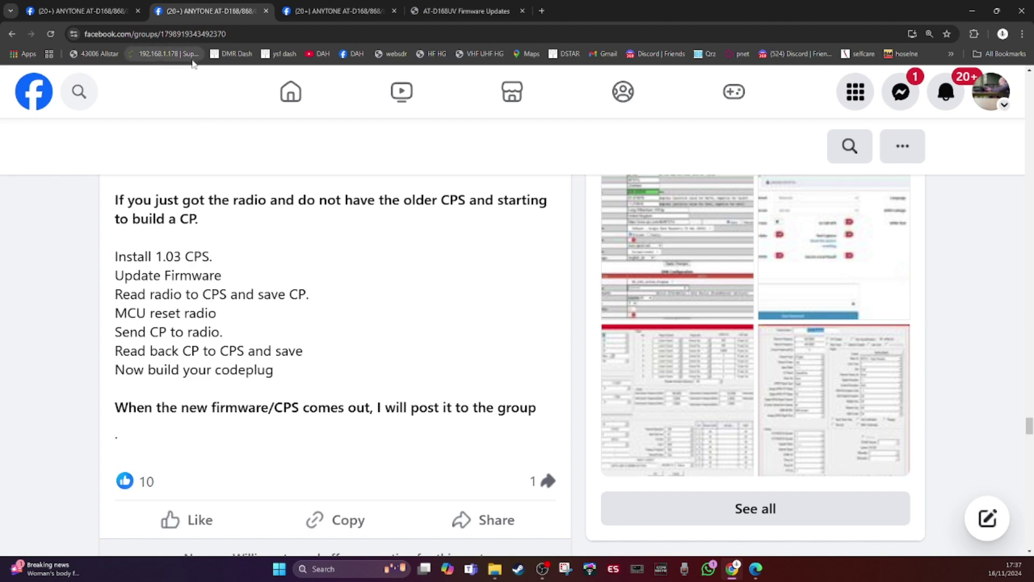
Go to the third group post, the D168 New Firmware/CPS 1.03 one, and find its wouxun.us download link.
left_click(313, 13)
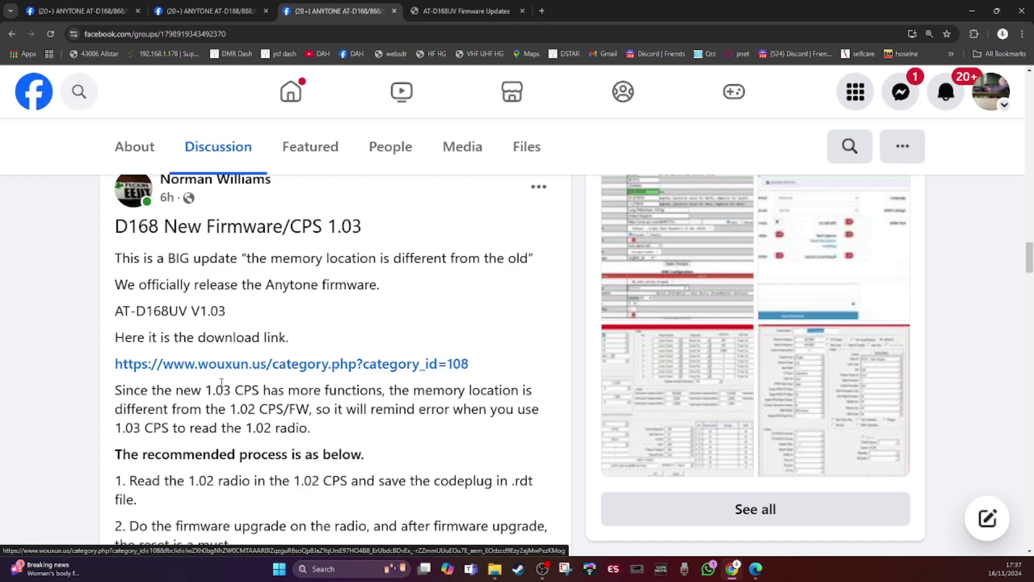
scroll(230, 390, "down", 1)
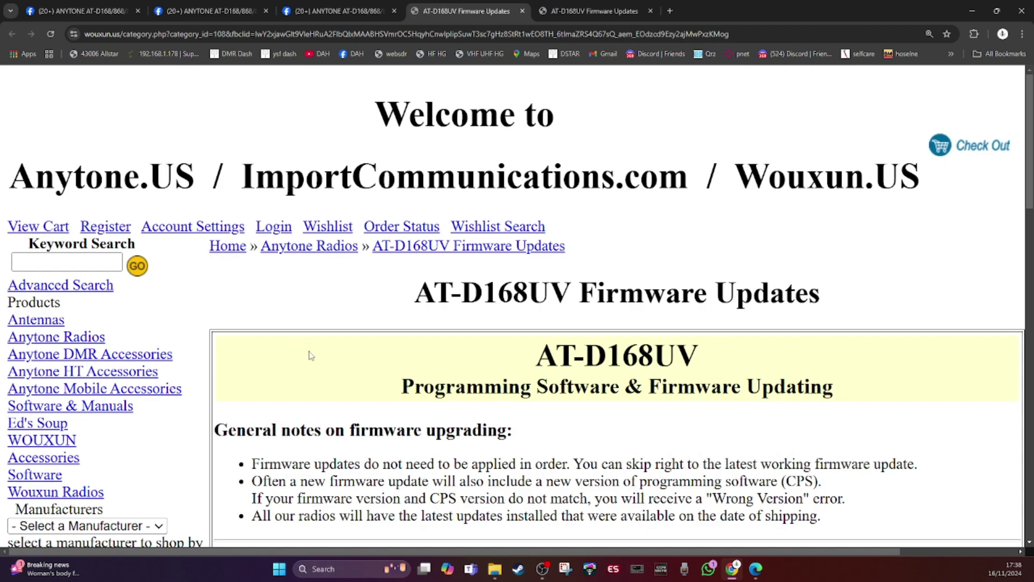
Scroll down the AT-D168UV Firmware Updates page to the 'Firmware Update v1.03' table.
scroll(393, 387, "down", 3)
scroll(394, 389, "down", 9)
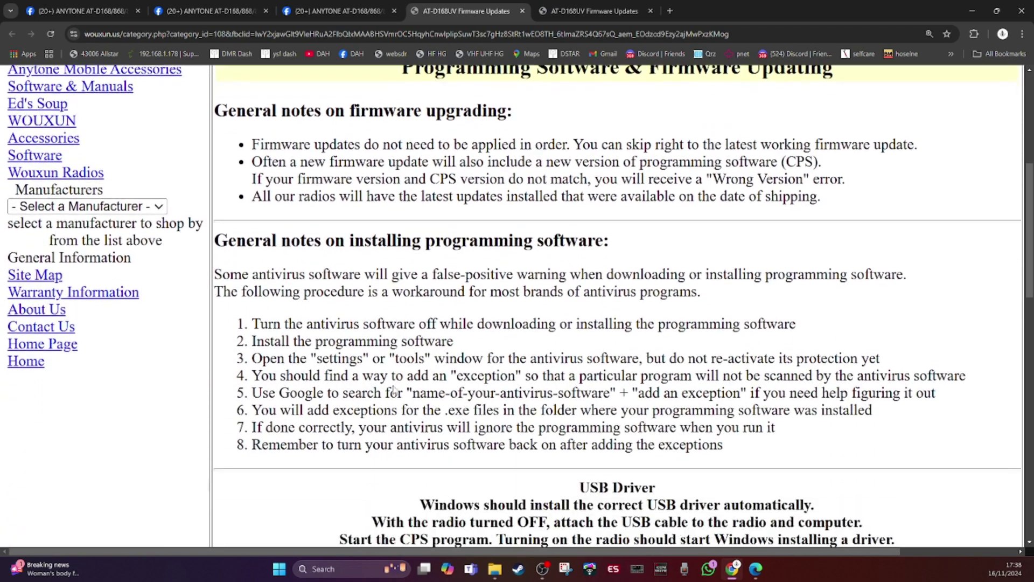
scroll(394, 389, "down", 5)
scroll(395, 390, "down", 3)
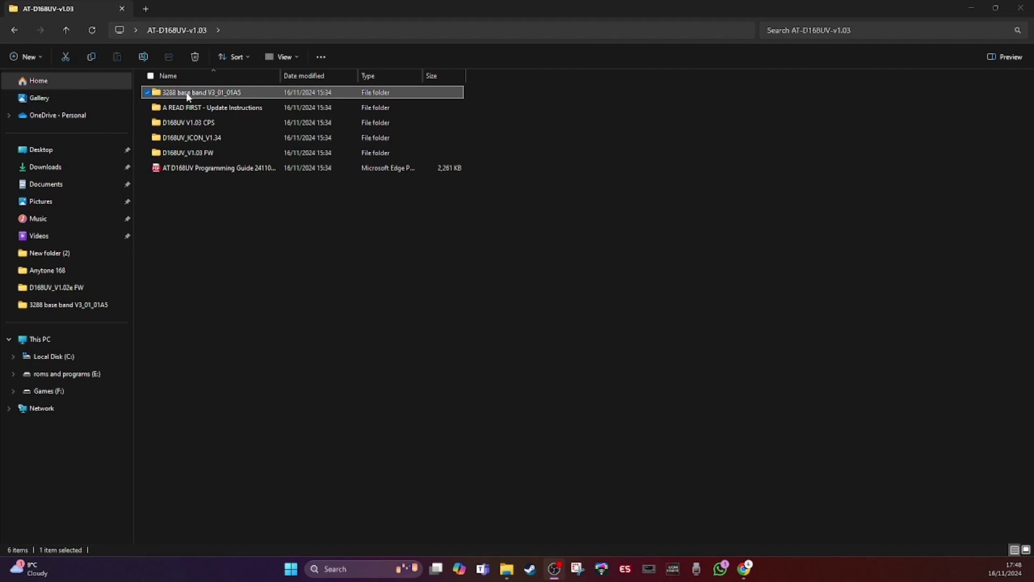
Open '3288 base band V3_01_01A5' > 'SCT_Port 3288' and launch SCT_PORT.exe.
double_click(188, 94)
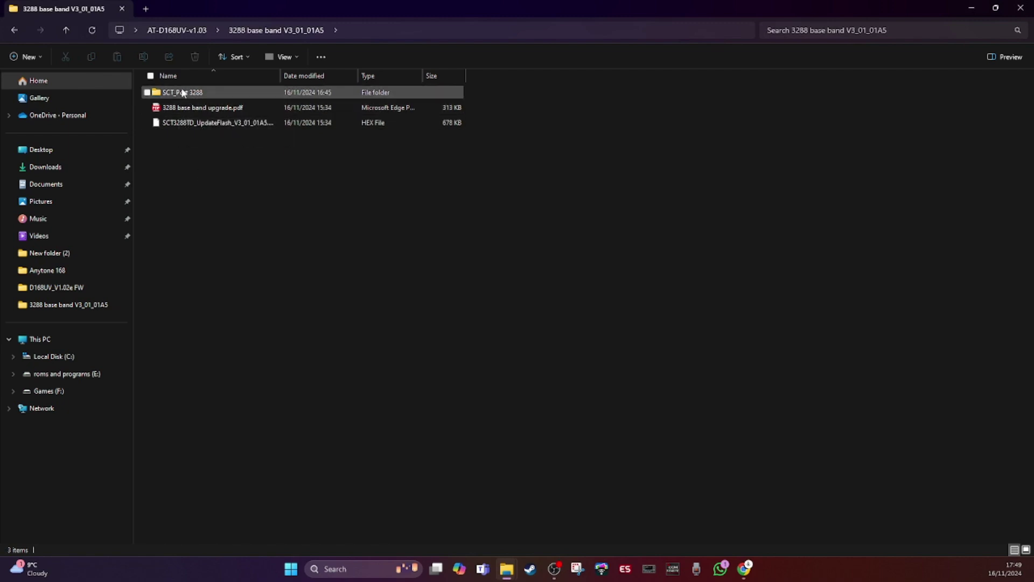
mouse_move(183, 93)
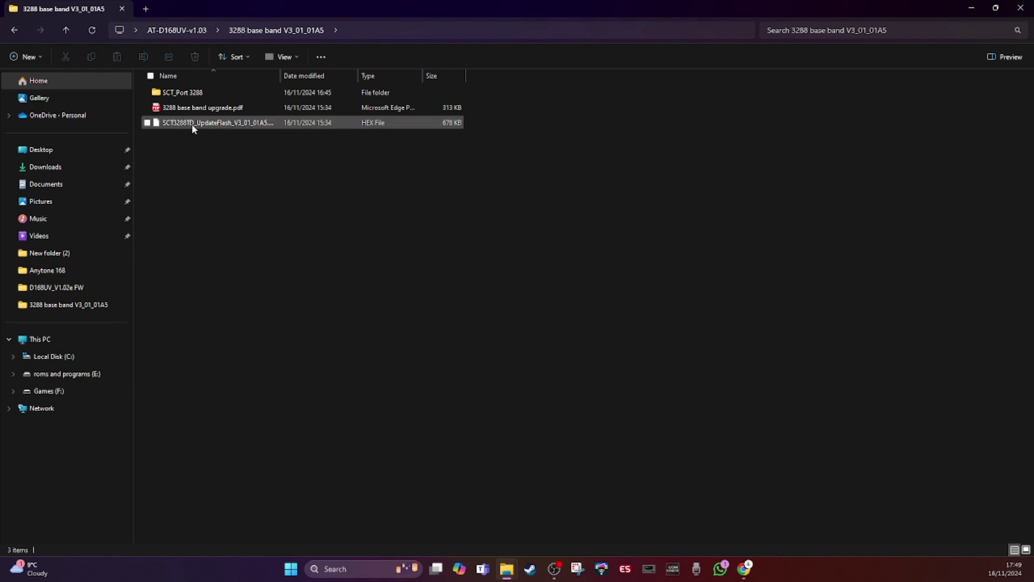
mouse_move(191, 124)
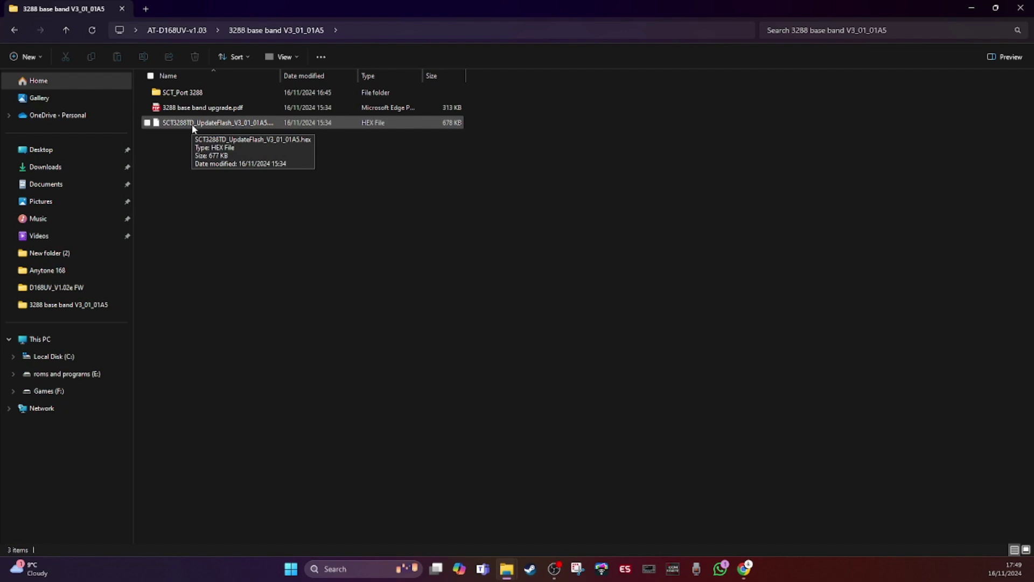
double_click(189, 95)
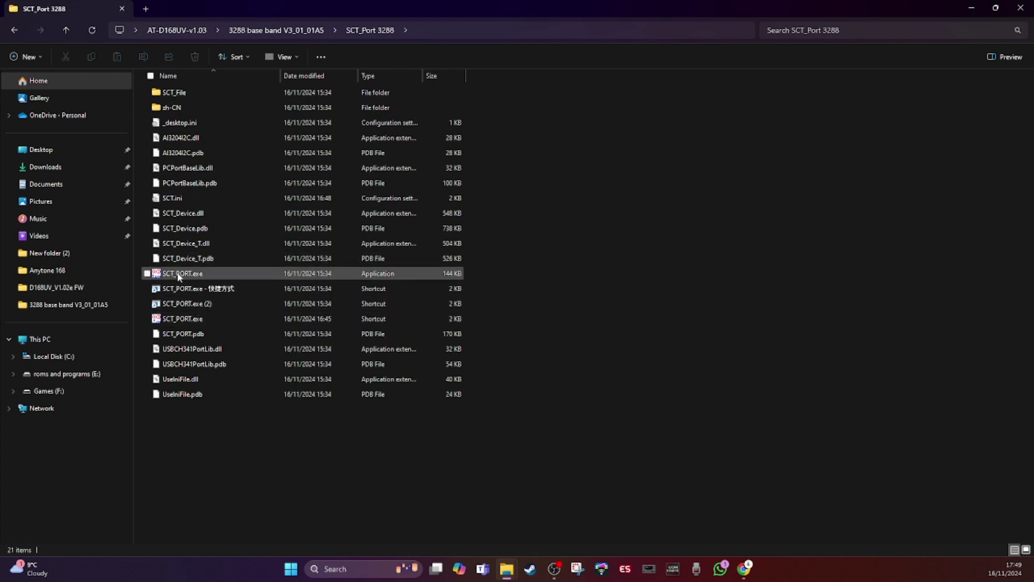
mouse_move(184, 276)
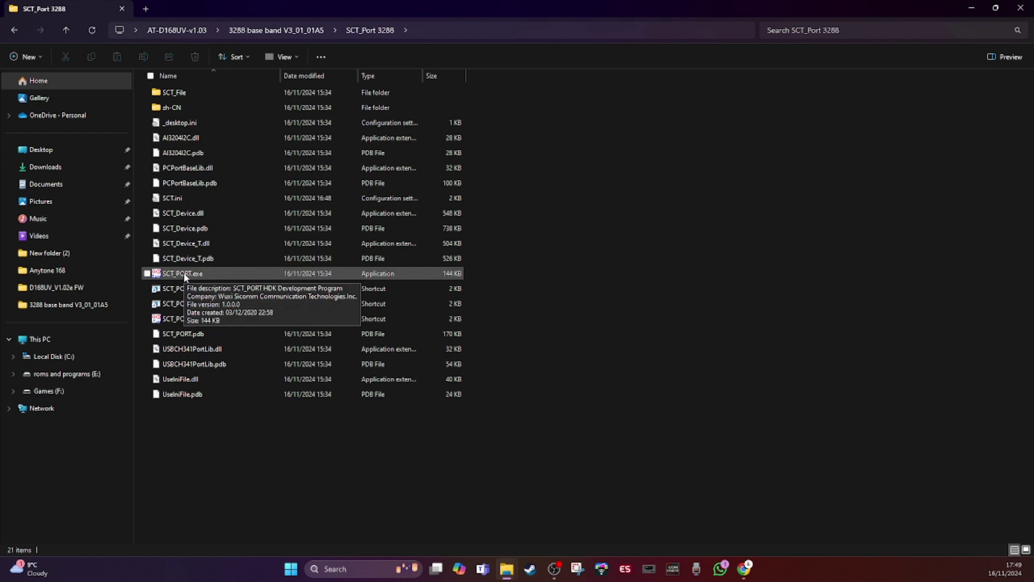
double_click(184, 275)
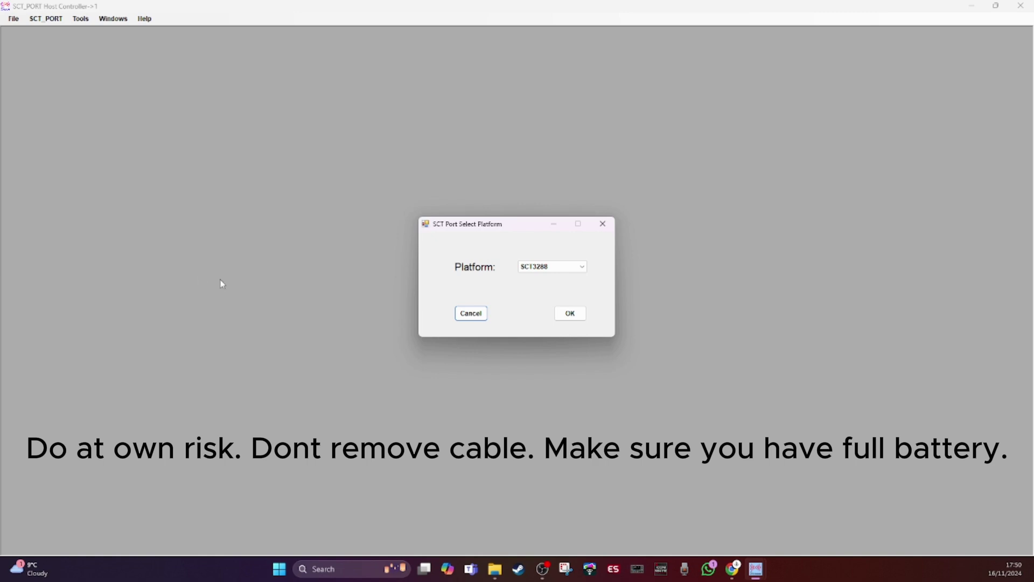
Accept SCT3288 as the platform in the Select Platform dialog.
left_click(565, 315)
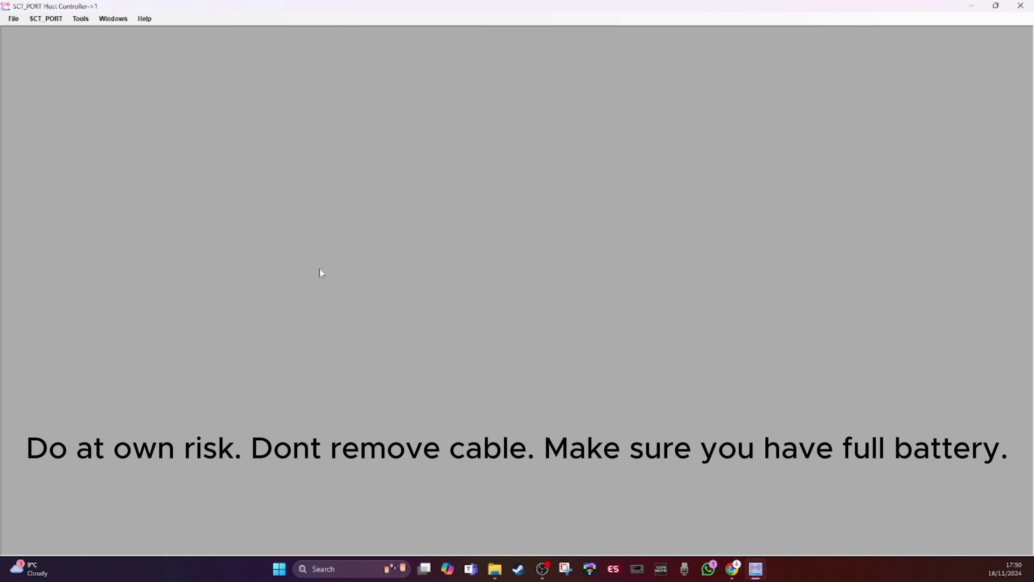
Keep the Tools > Config port settings at COM8 and 38400 baud and accept them.
left_click(81, 19)
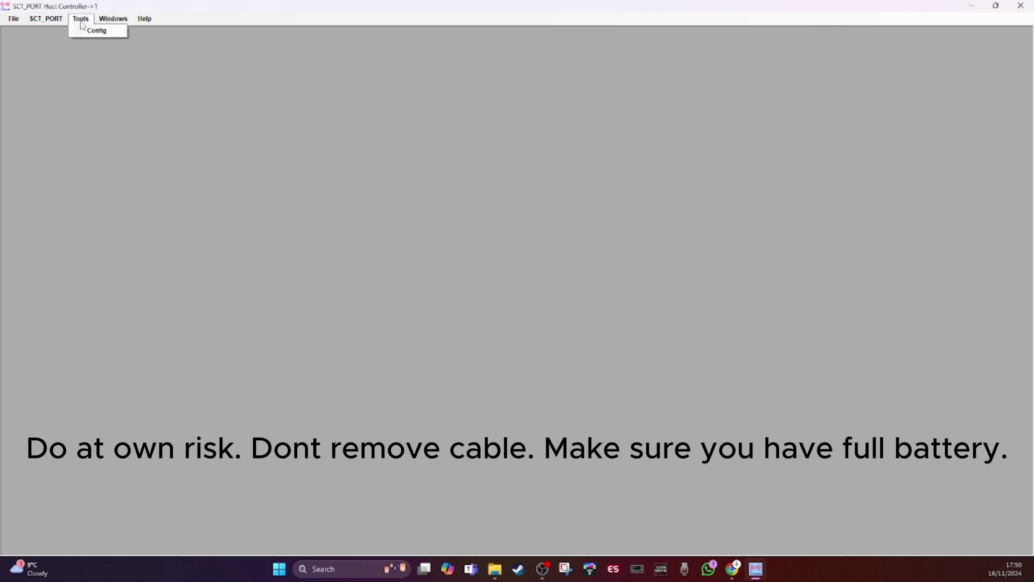
left_click(97, 32)
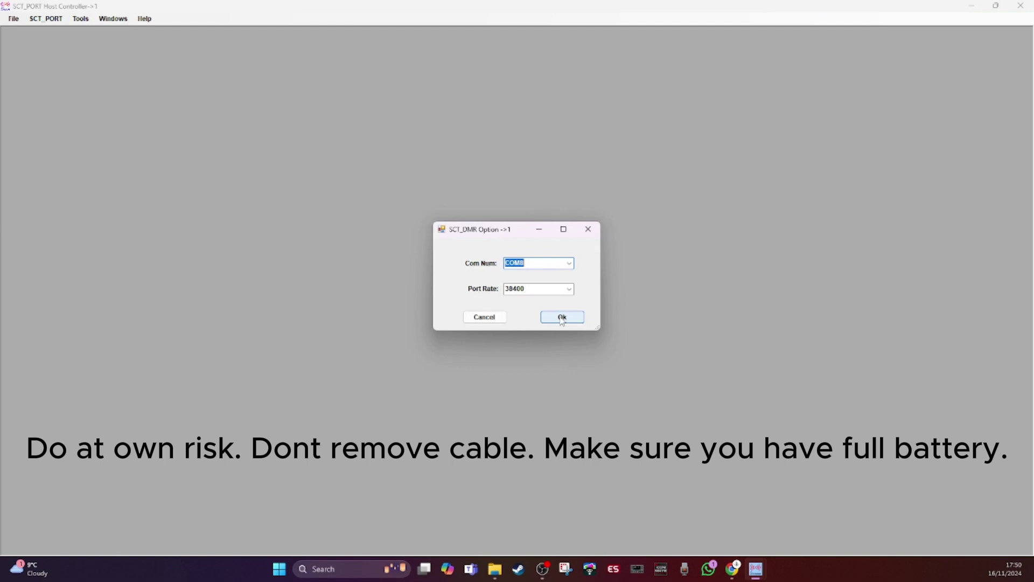
left_click(561, 319)
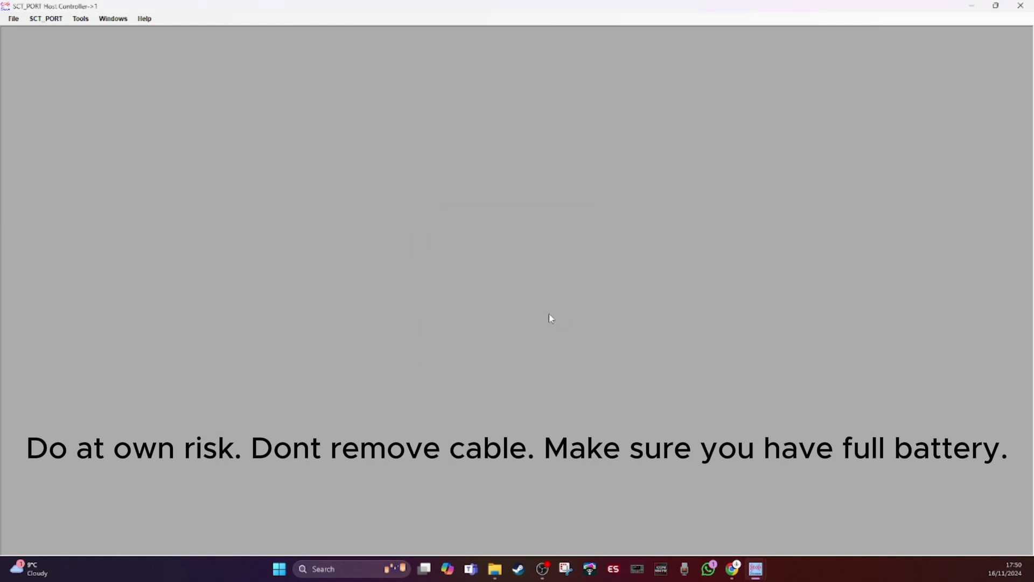
left_click(15, 20)
mouse_move(40, 21)
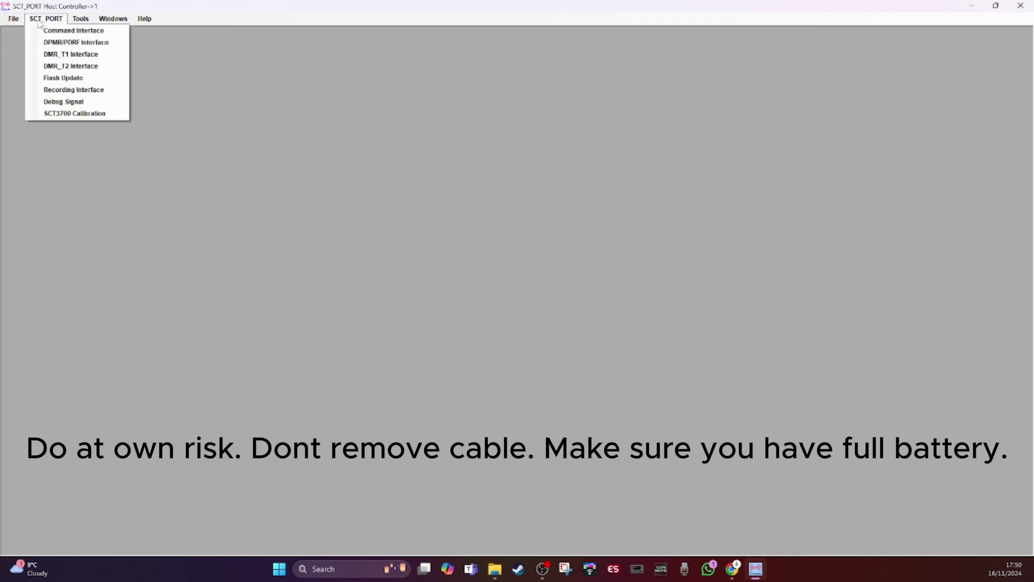
Open the SCT3288 Flash Update window and initialise COM8 until it reports 'Init port Successful!'.
left_click(70, 79)
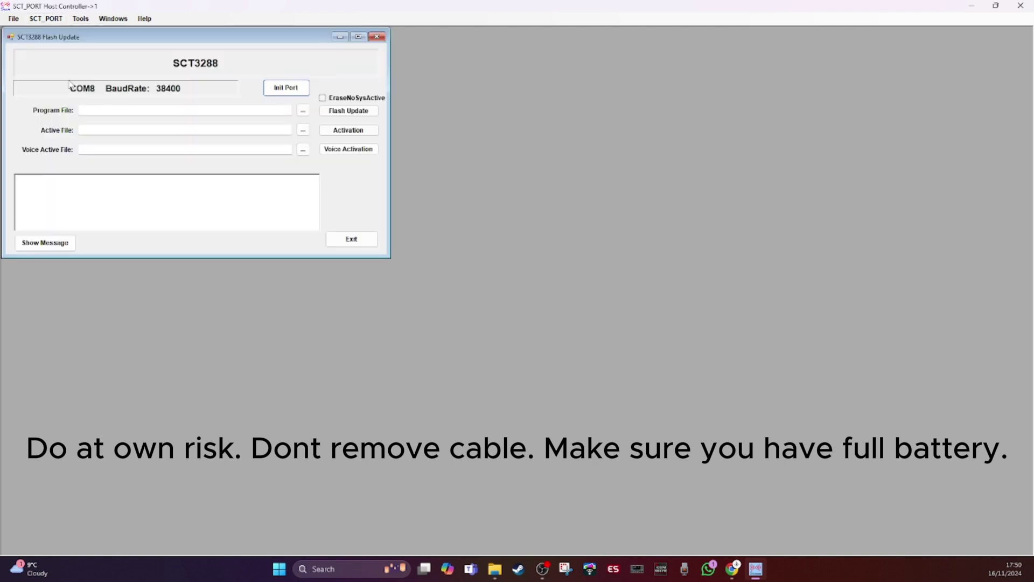
left_click_drag(113, 37, 154, 43)
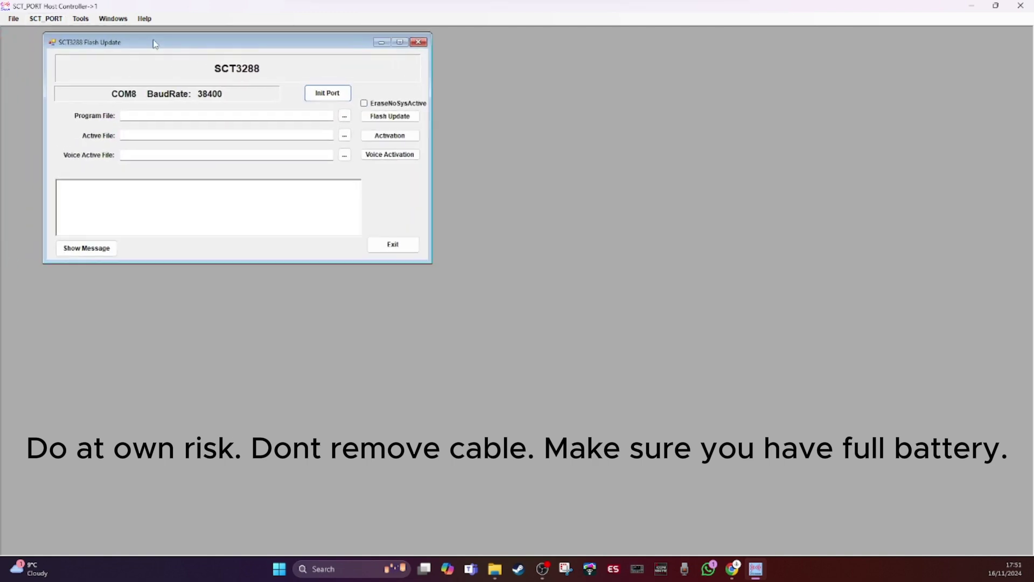
left_click(326, 95)
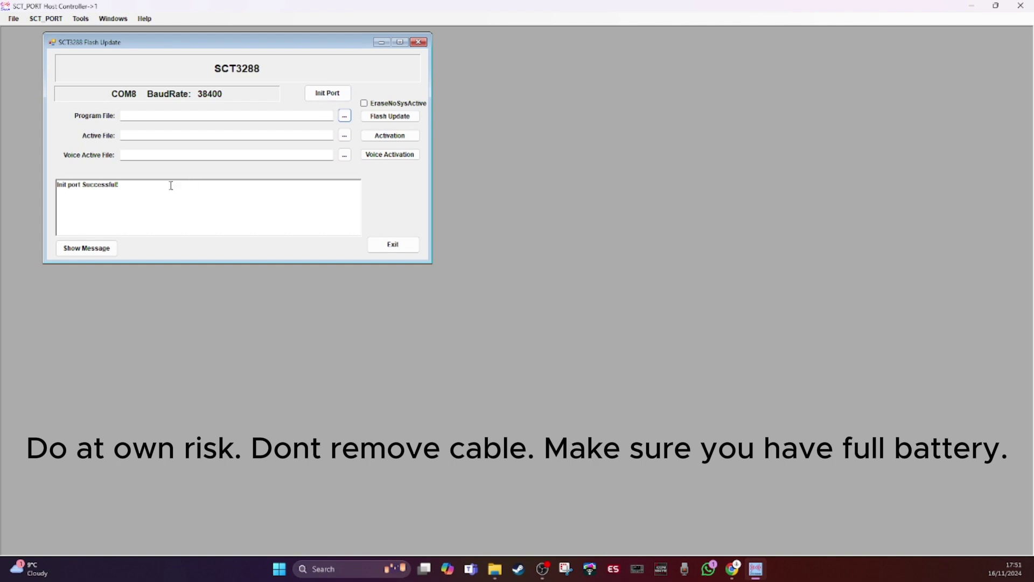
left_click_drag(122, 184, 61, 186)
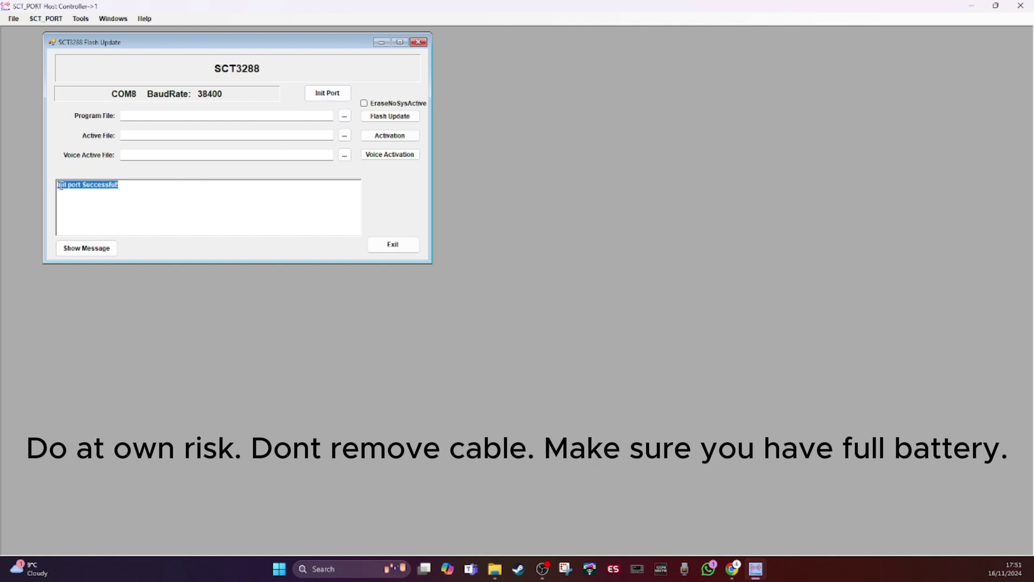
left_click(136, 189)
Load SCT3288TD_UpdateFlash_V3_01_01A5.hex from the 3288 base band V3_01_01A5 folder as the program file.
left_click(344, 117)
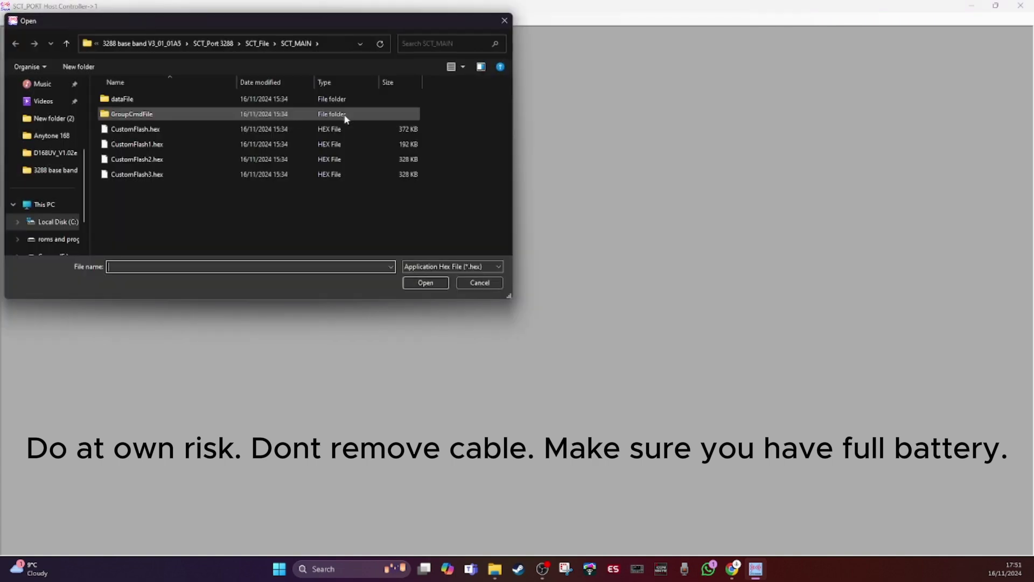
left_click(66, 45)
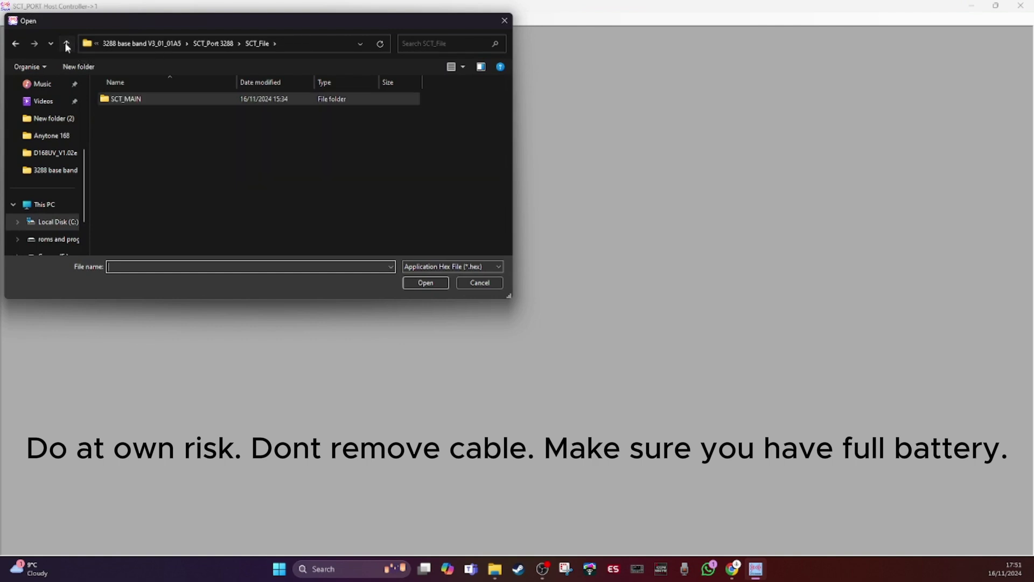
left_click(66, 44)
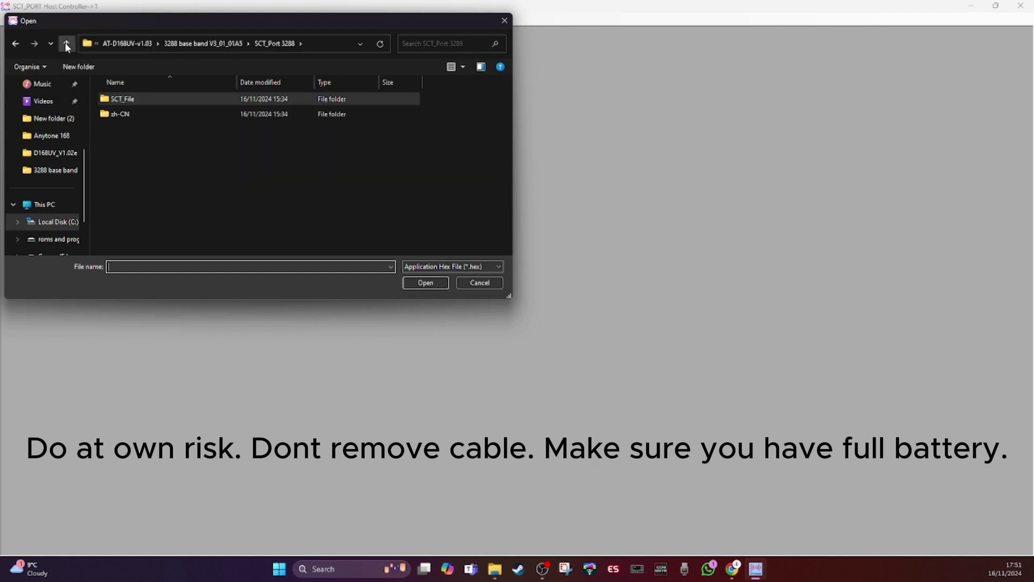
left_click(66, 44)
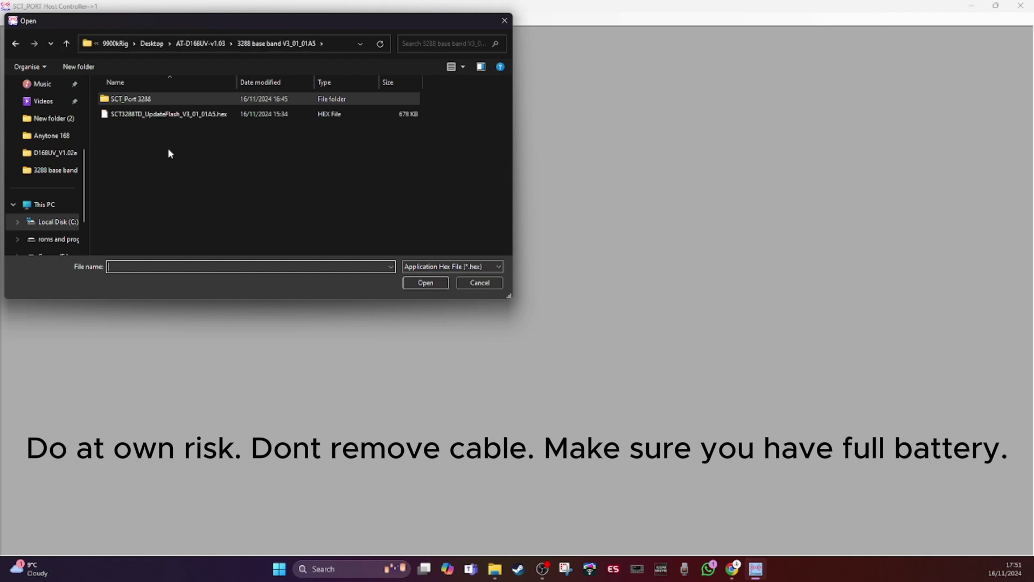
left_click(167, 114)
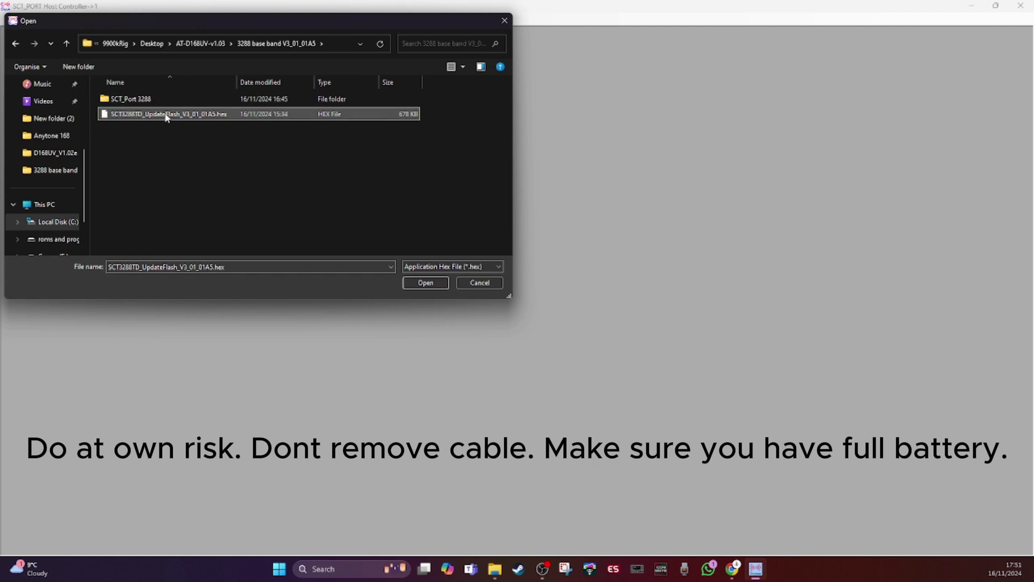
double_click(167, 114)
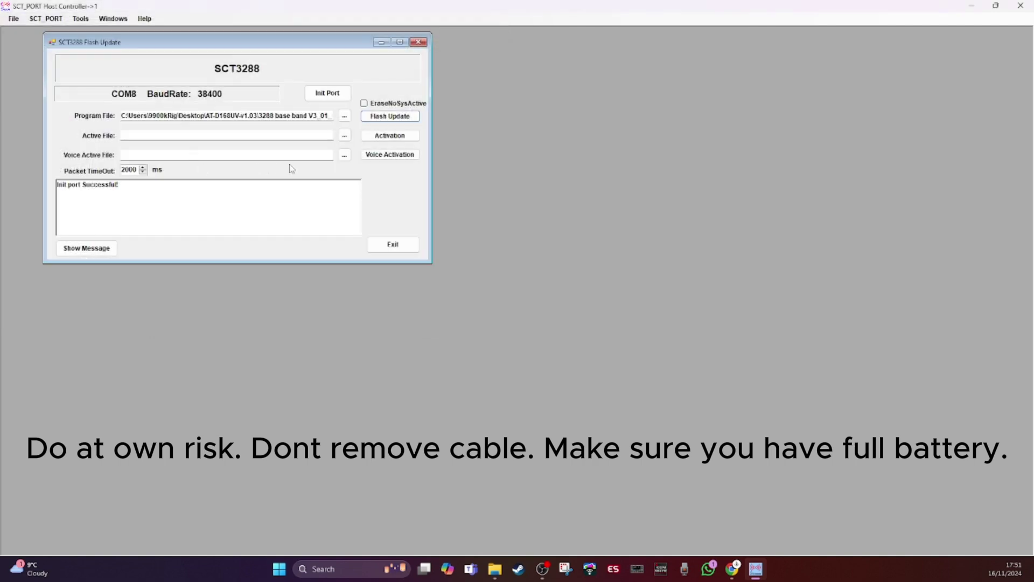
Run Flash Update until UserFlash and Vocoder1–7 code downloads report Successful.
left_click(386, 117)
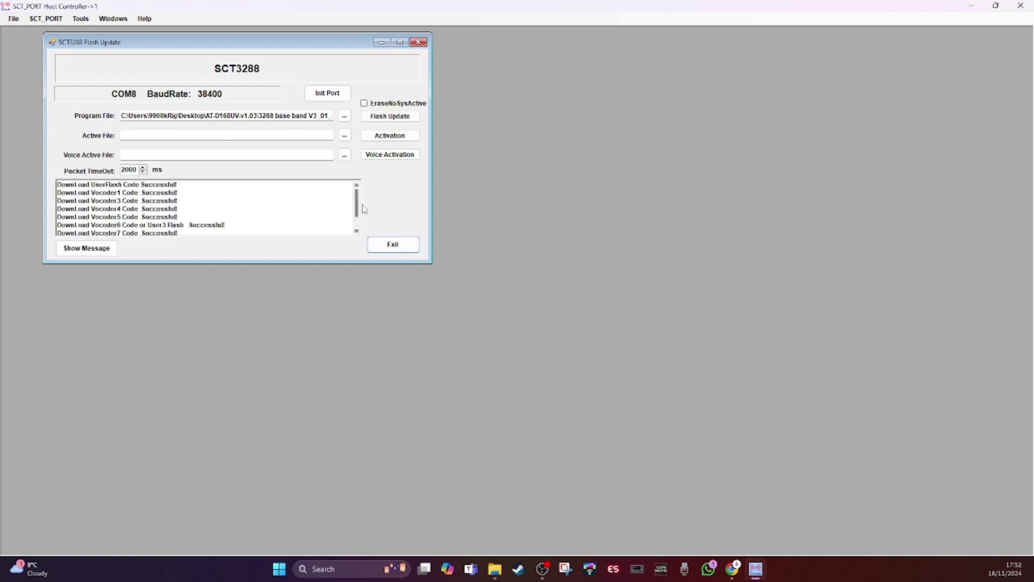
Scroll the message log to confirm 'Download Flash Completed!'.
left_click_drag(358, 209, 356, 221)
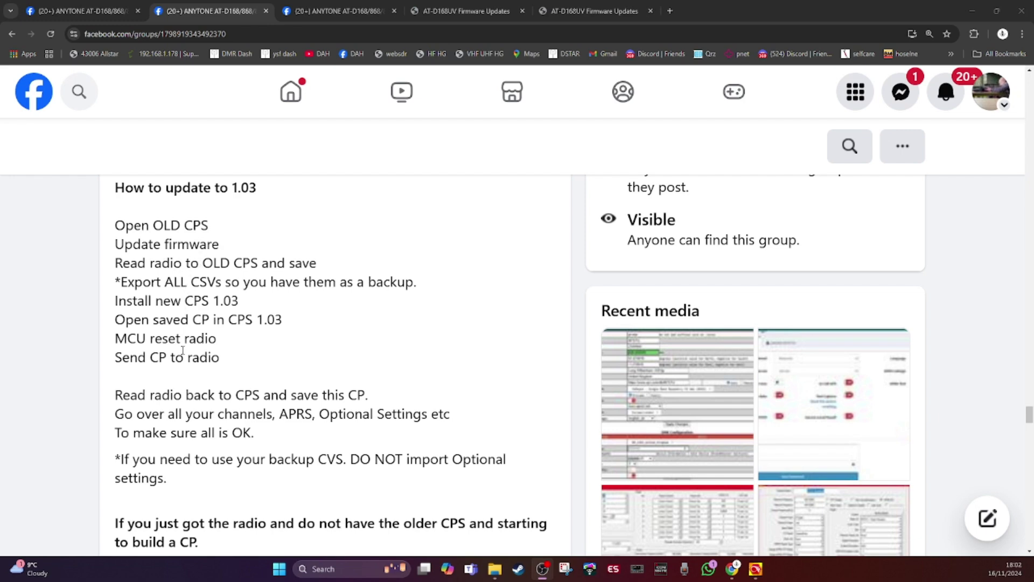
Scroll the 'How to update to 1.03' post down to the 'If you just got the radio' checklist.
scroll(182, 350, "down", 4)
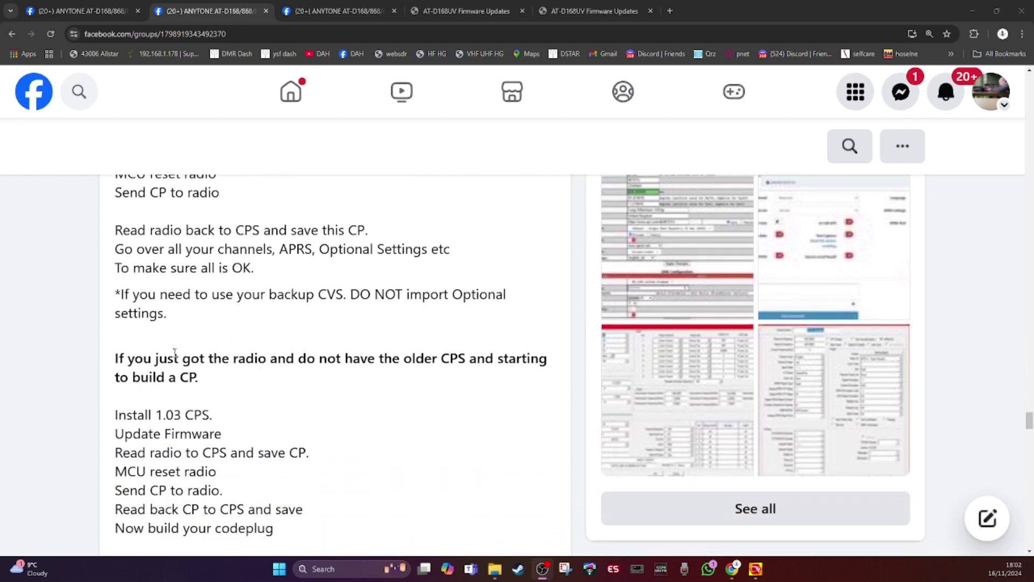
scroll(174, 353, "down", 2)
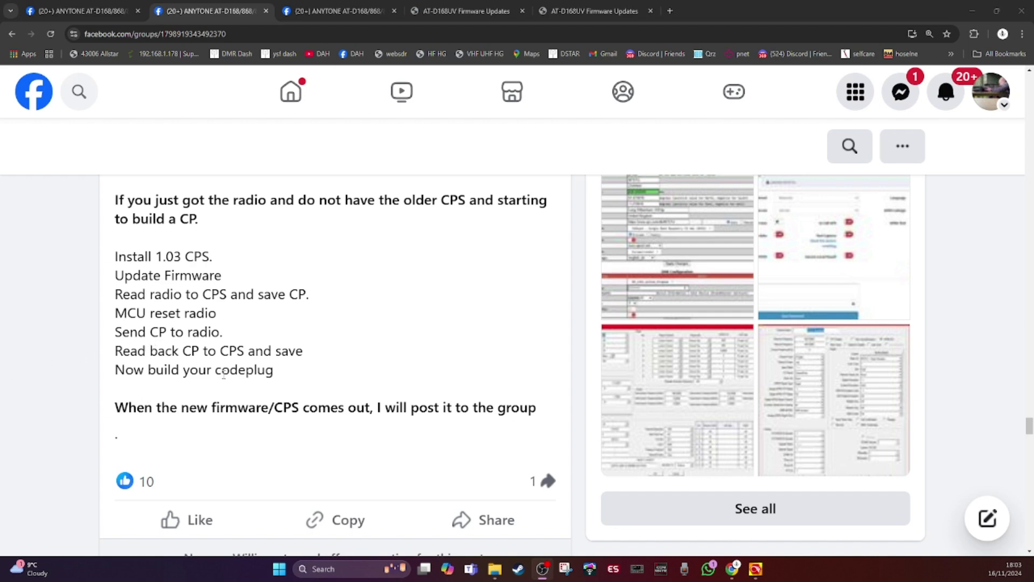
scroll(245, 347, "down", 4)
scroll(245, 347, "up", 4)
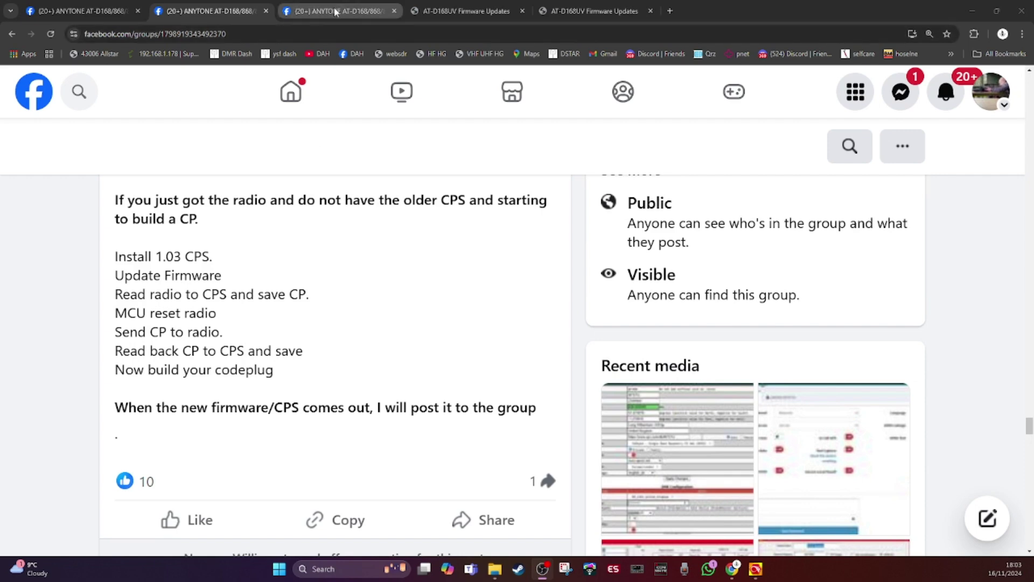
Switch to the D168 New Firmware/CPS 1.03 post and scroll down to its V1.03 Change List.
left_click(334, 8)
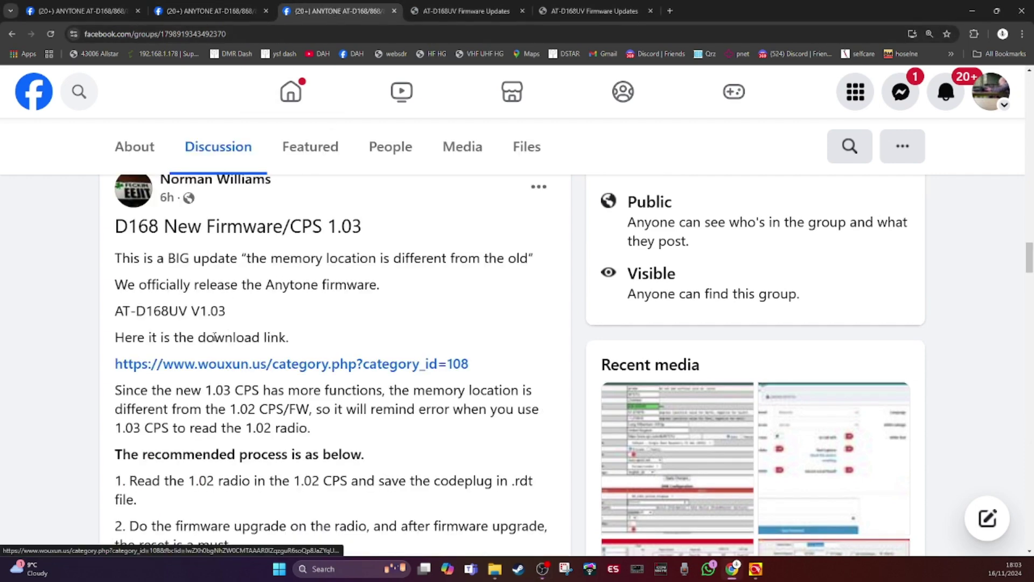
scroll(221, 355, "down", 5)
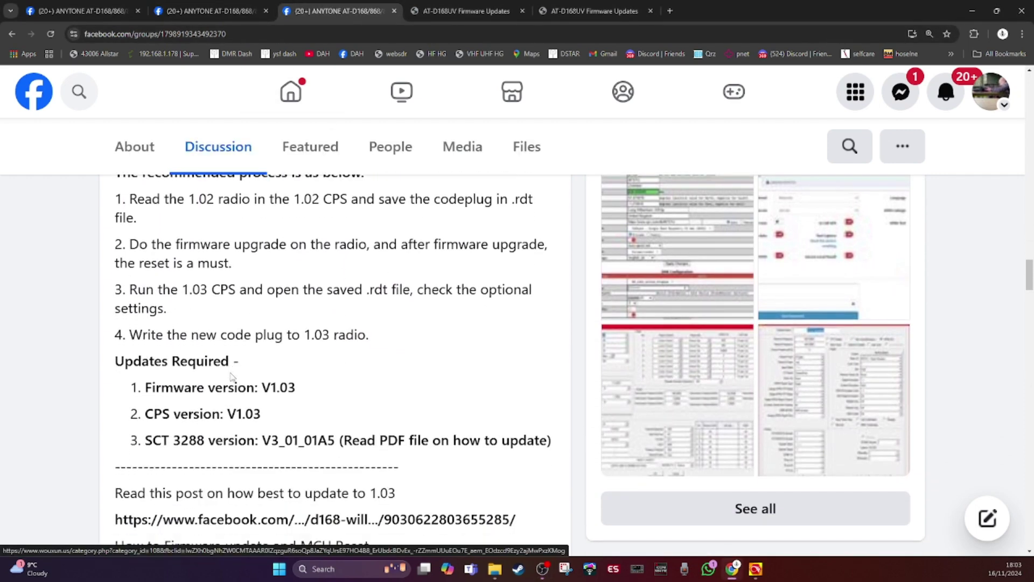
scroll(232, 376, "down", 7)
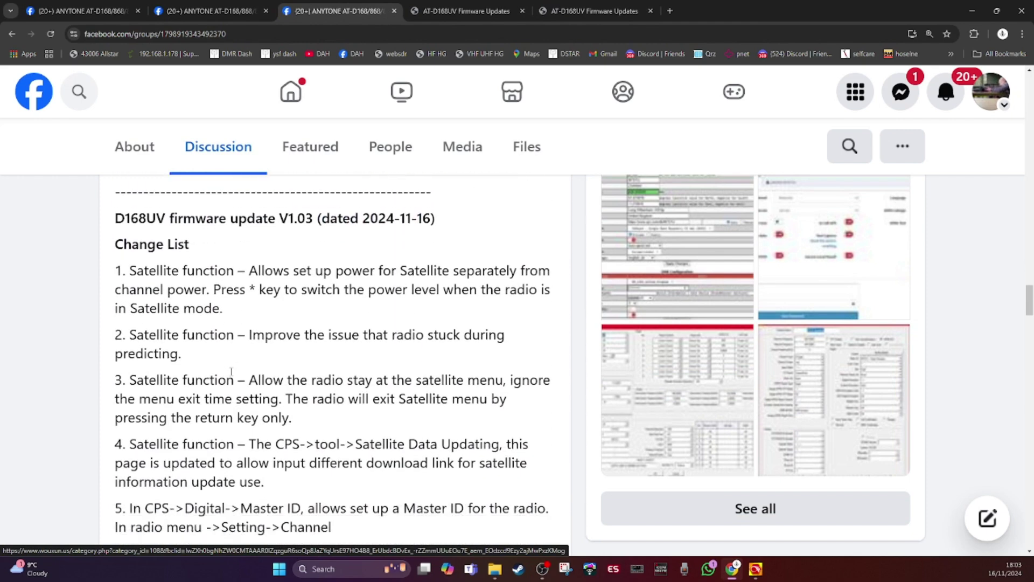
scroll(231, 370, "down", 1)
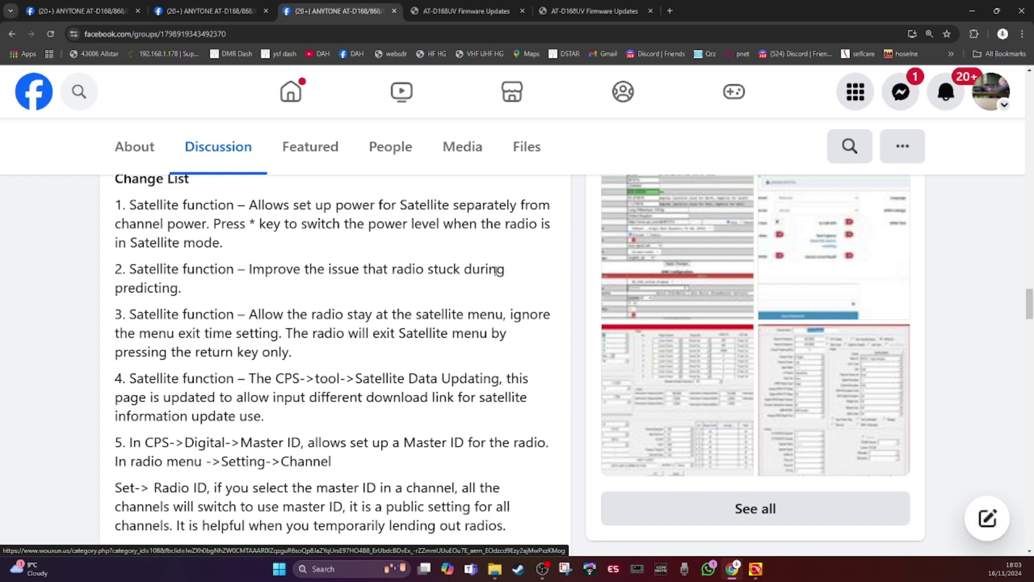
Scroll the change list to show items 3 to 7, through GPS Info and Radio recording.
scroll(190, 312, "down", 1)
scroll(189, 312, "down", 1)
scroll(190, 311, "up", 1)
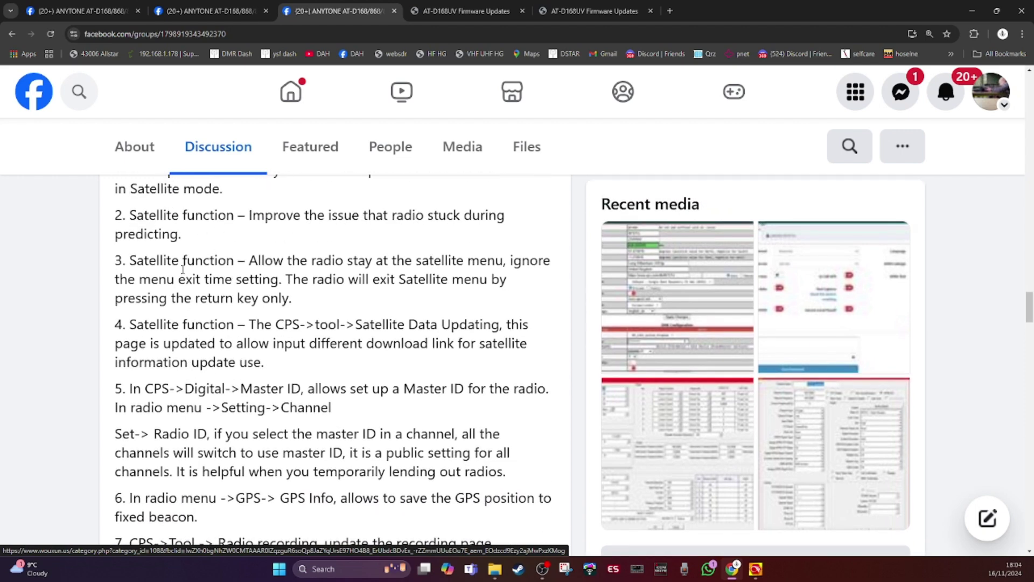
scroll(184, 278, "down", 1)
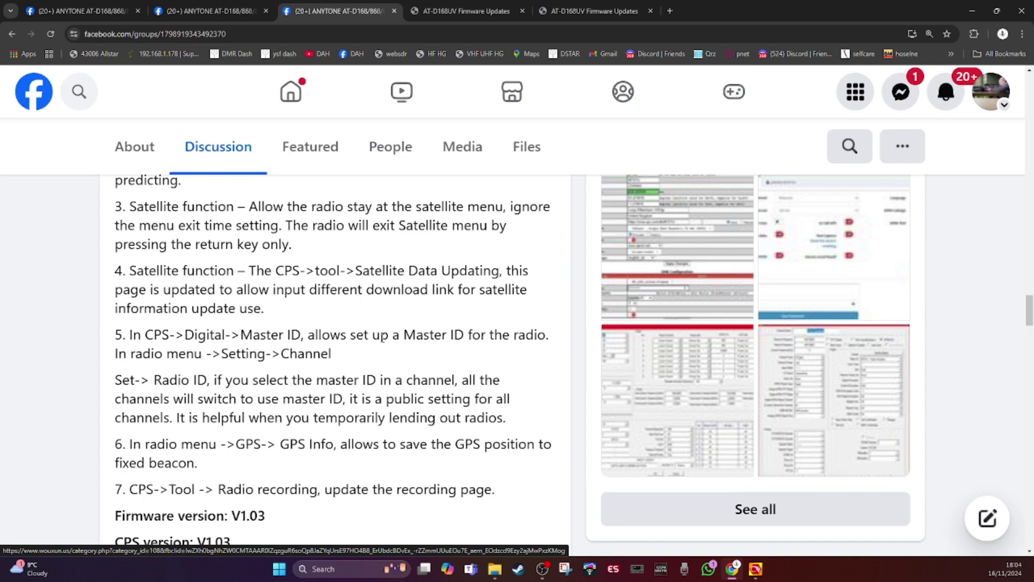
Scroll to the post's required-version lines, including SCT 3288 V3_01_01A53.
scroll(306, 354, "down", 1)
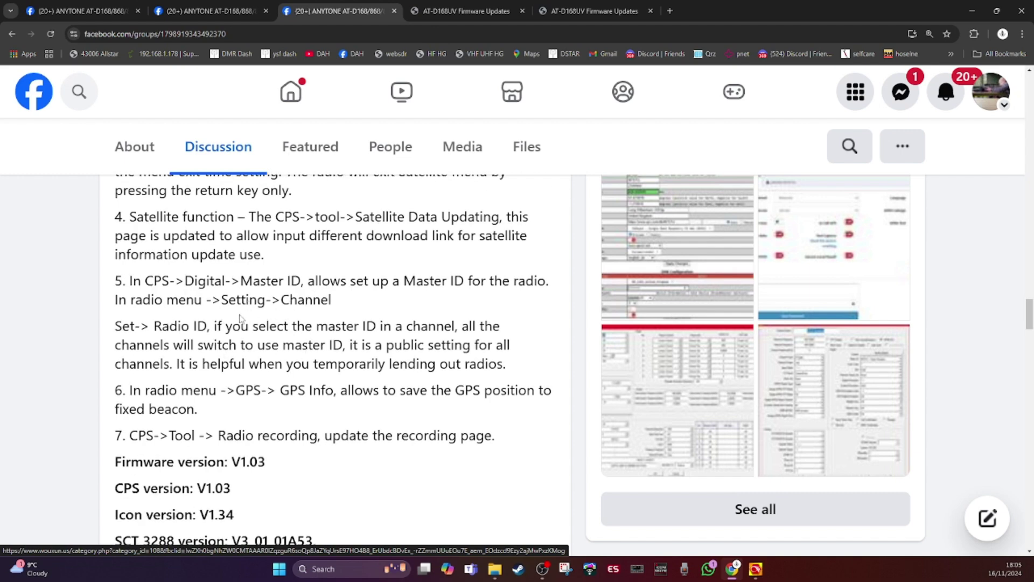
scroll(241, 317, "down", 1)
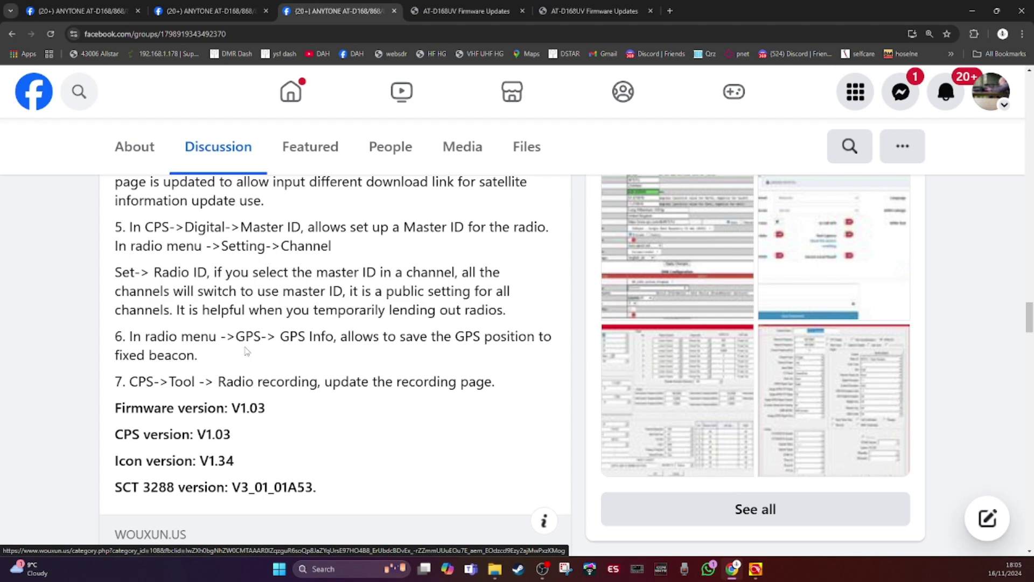
scroll(246, 346, "down", 1)
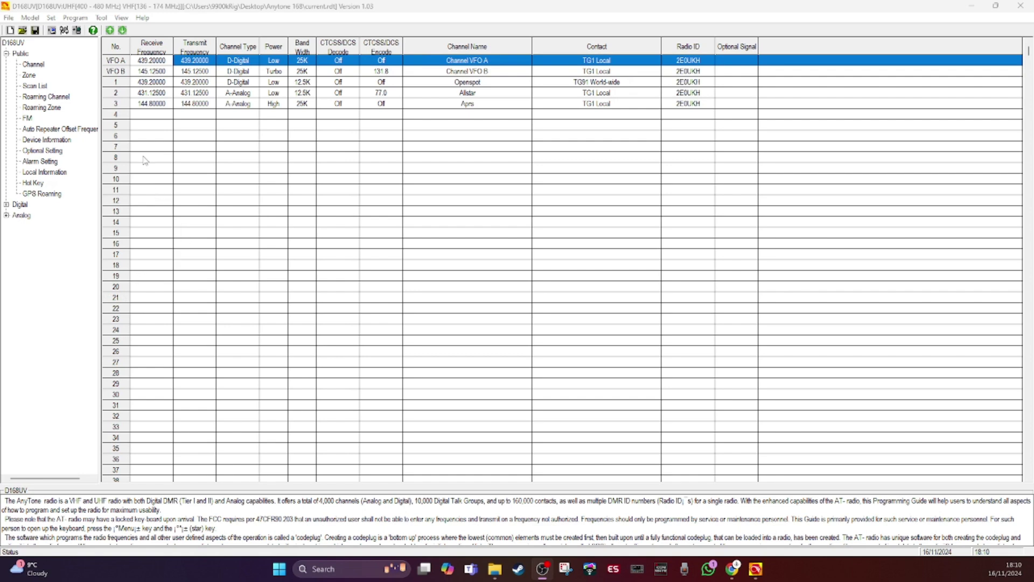
Open the Tool menu in D168UV CPS 1.03 to reach the satellite data tools.
left_click(105, 19)
left_click(103, 19)
left_click(102, 19)
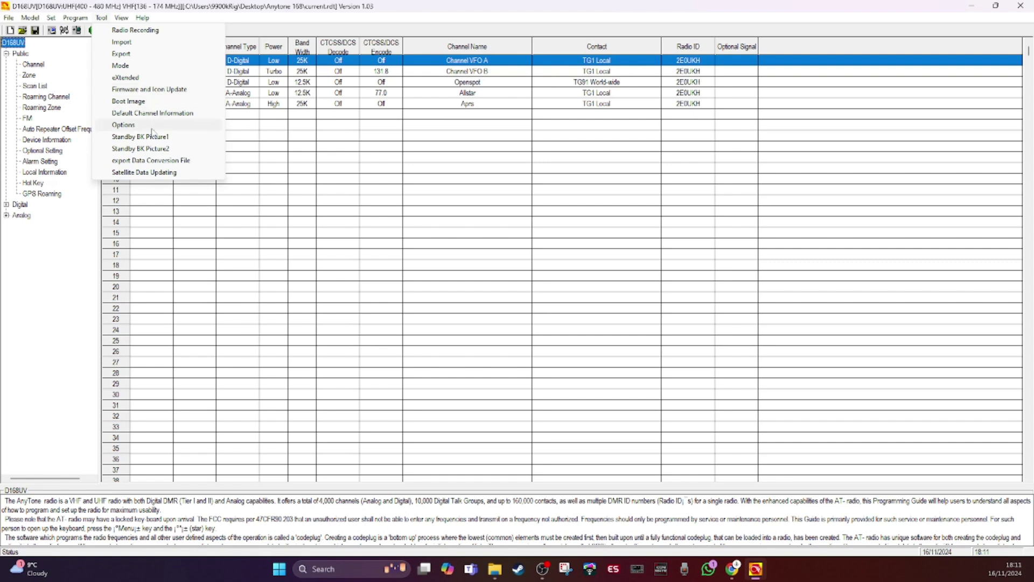
Open Tool > Satellite Data Updating and nudge the empty dialog slightly upward.
left_click(161, 173)
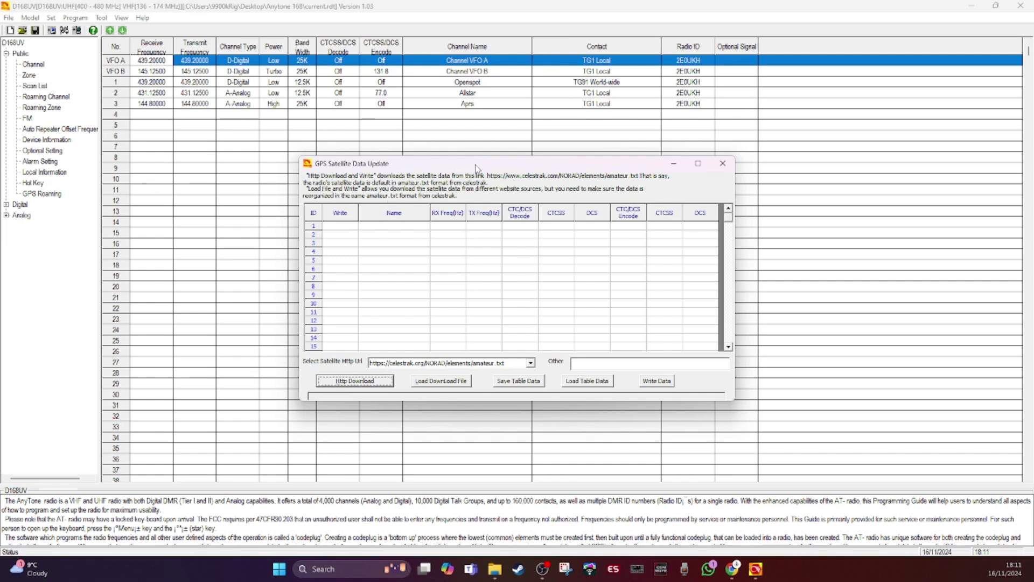
left_click_drag(475, 167, 473, 161)
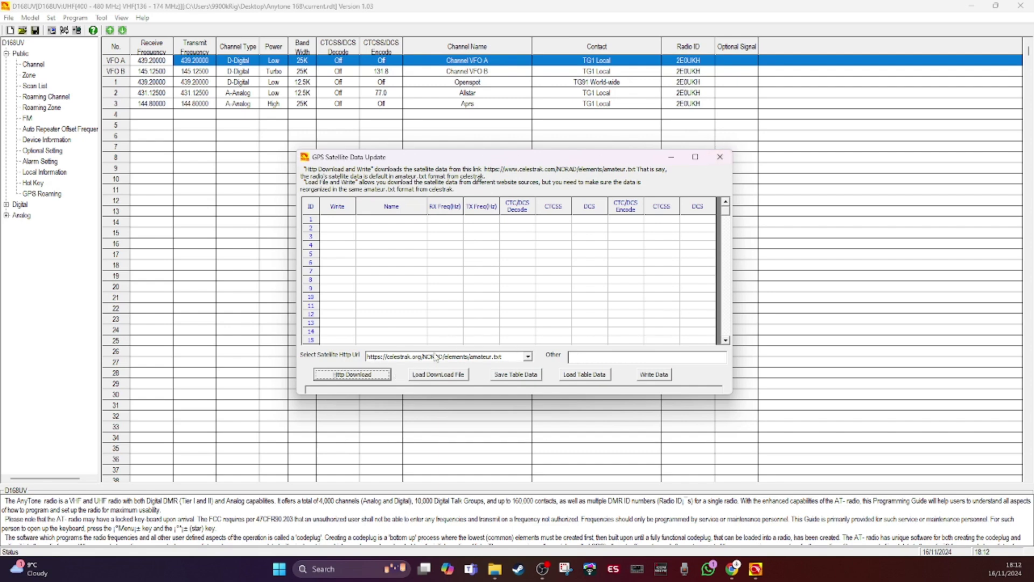
Download the celestrak amateur satellite list and set ISS (ZARYA) row 10 Write to Yes.
left_click(345, 377)
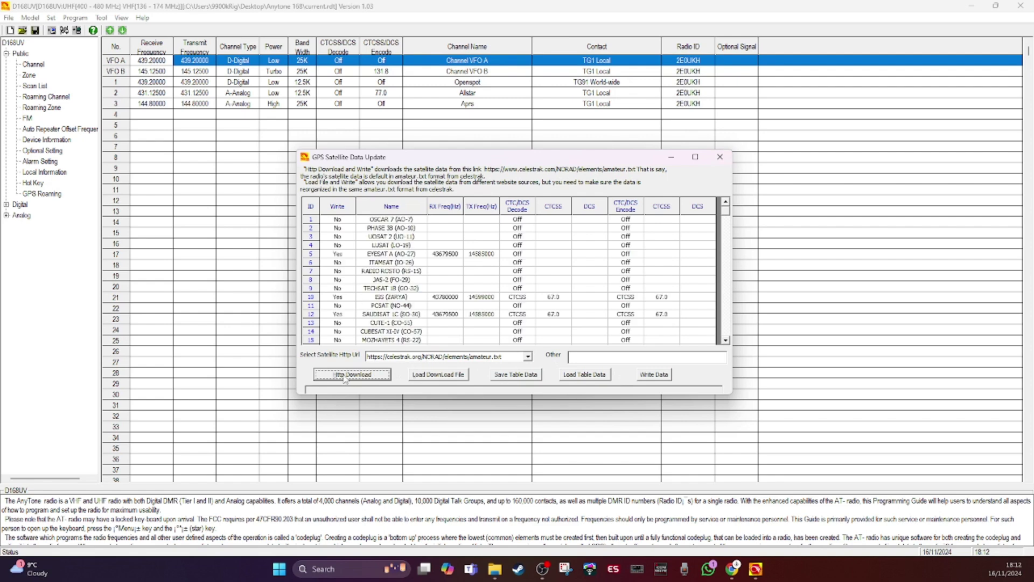
left_click(340, 299)
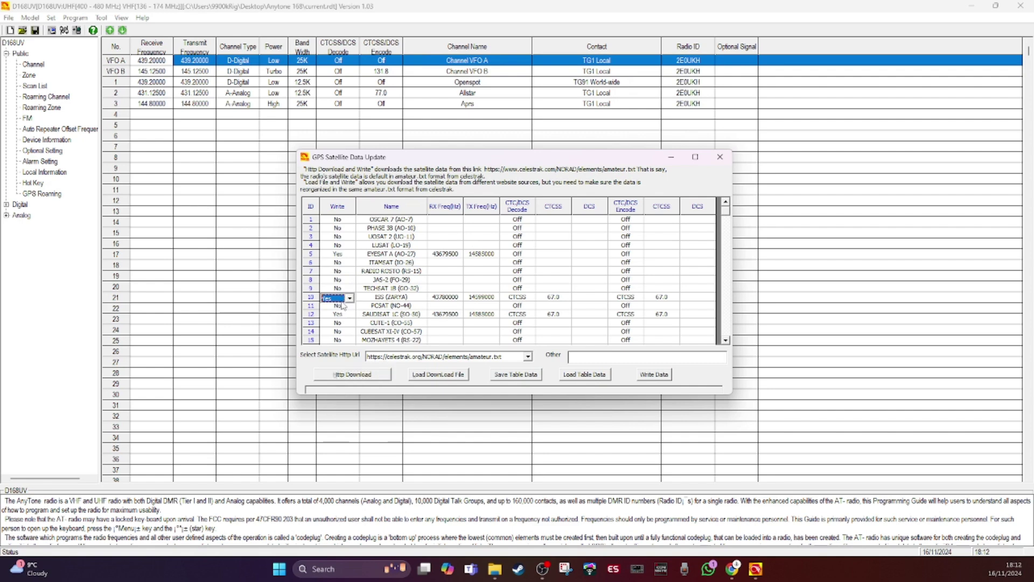
left_click(350, 299)
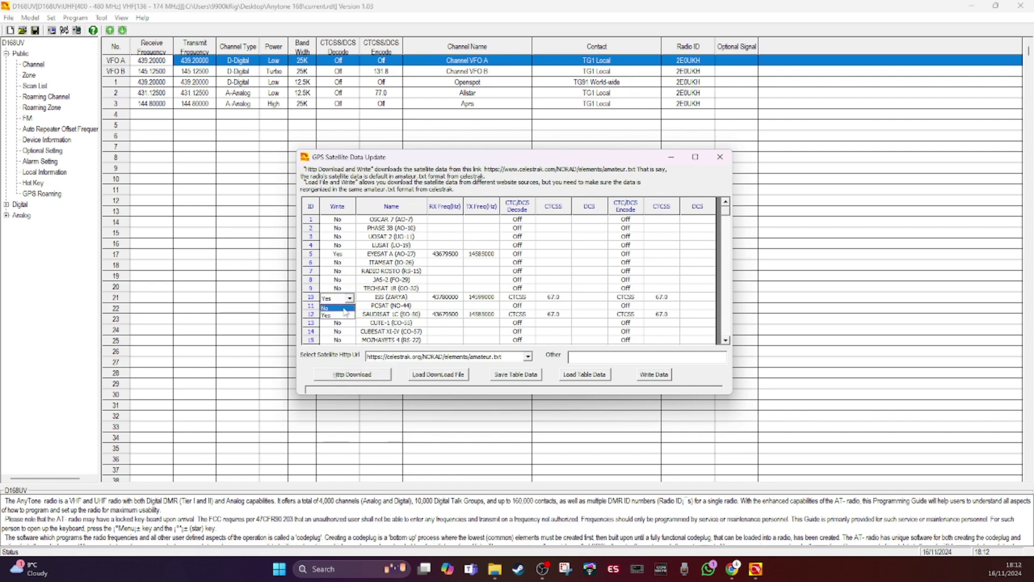
left_click(340, 315)
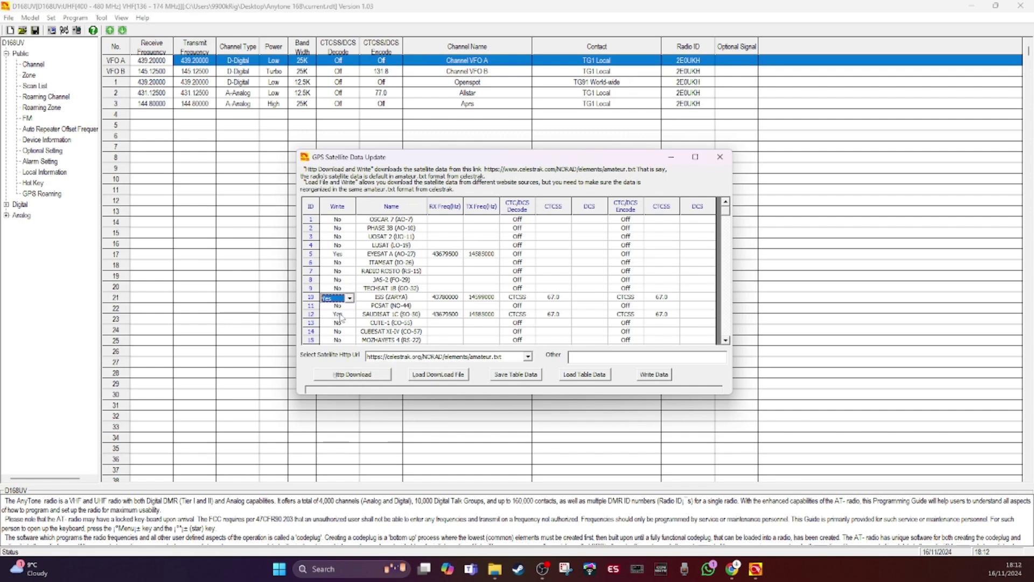
left_click(339, 220)
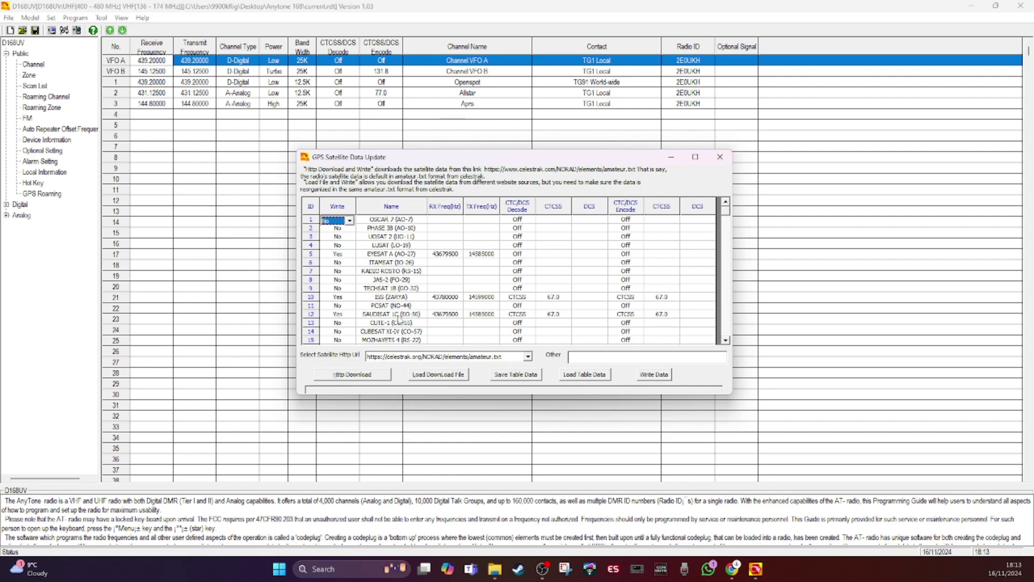
mouse_move(427, 158)
left_mouse_down()
mouse_move(422, 188)
mouse_move(421, 156)
left_mouse_up()
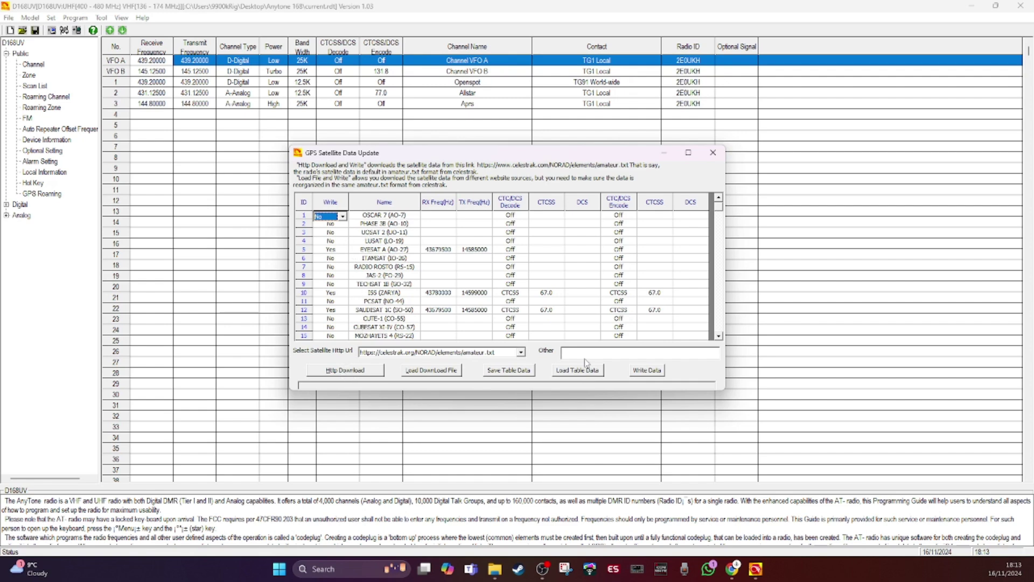
left_click(649, 371)
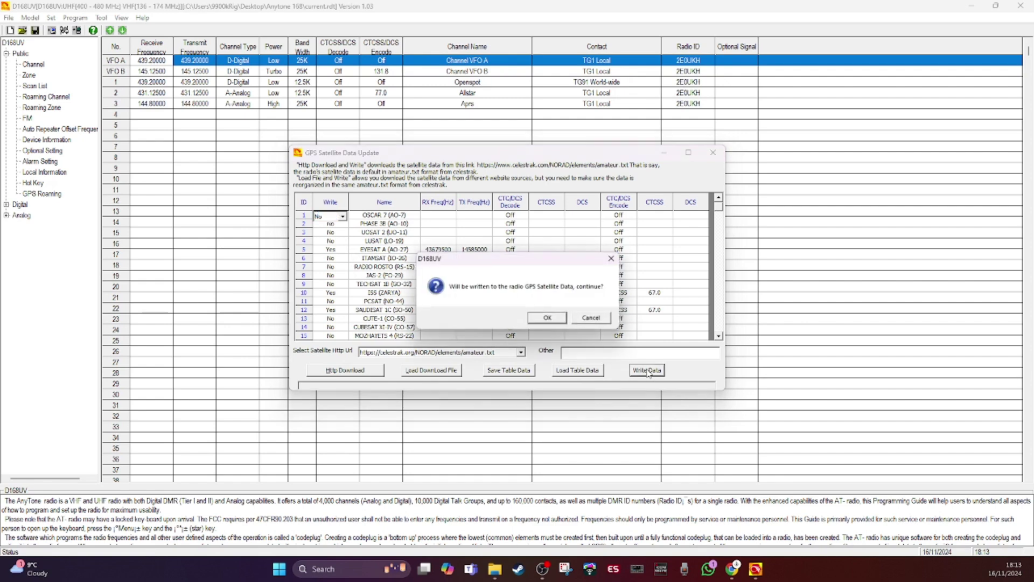
left_click(548, 321)
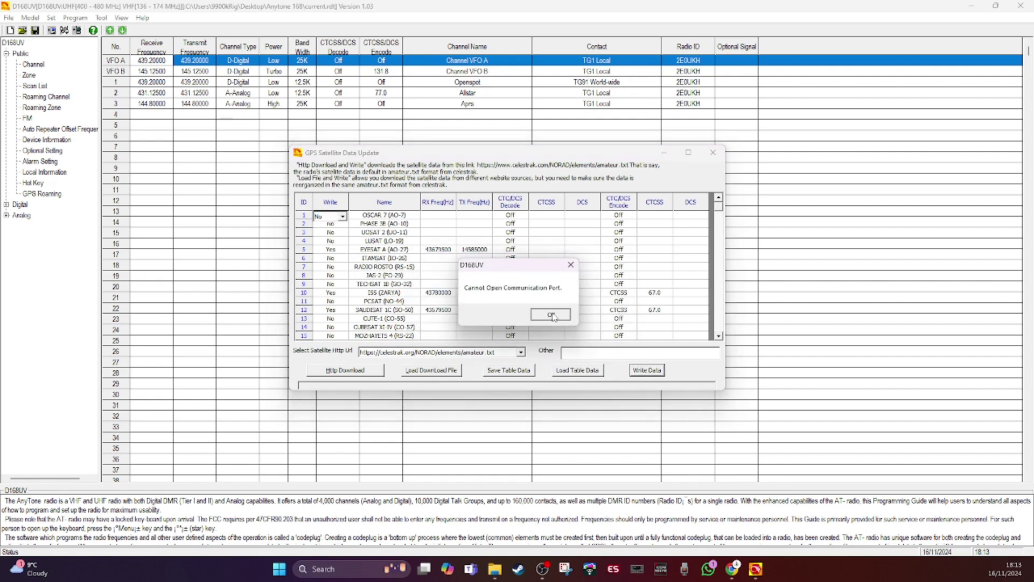
left_click(551, 314)
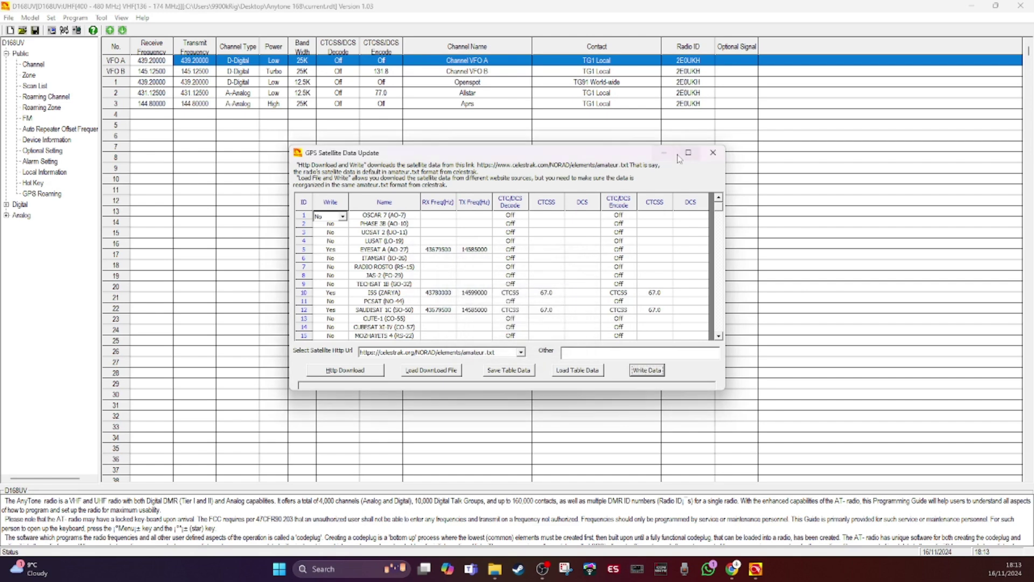
Close the satellite dialog, set the communication port to COM8, and reopen Satellite Data Updating.
left_click(713, 154)
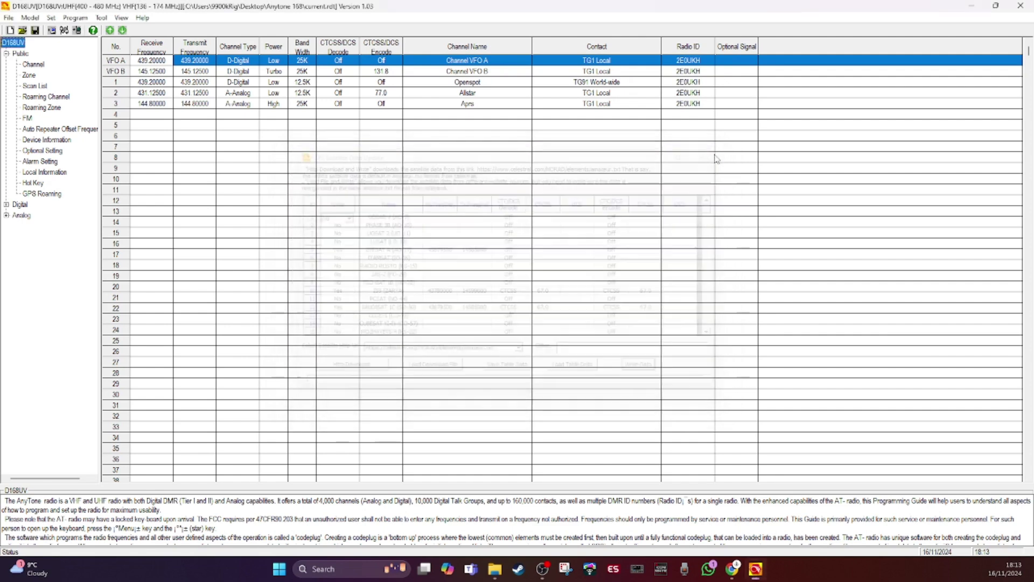
left_click(51, 17)
left_click(87, 31)
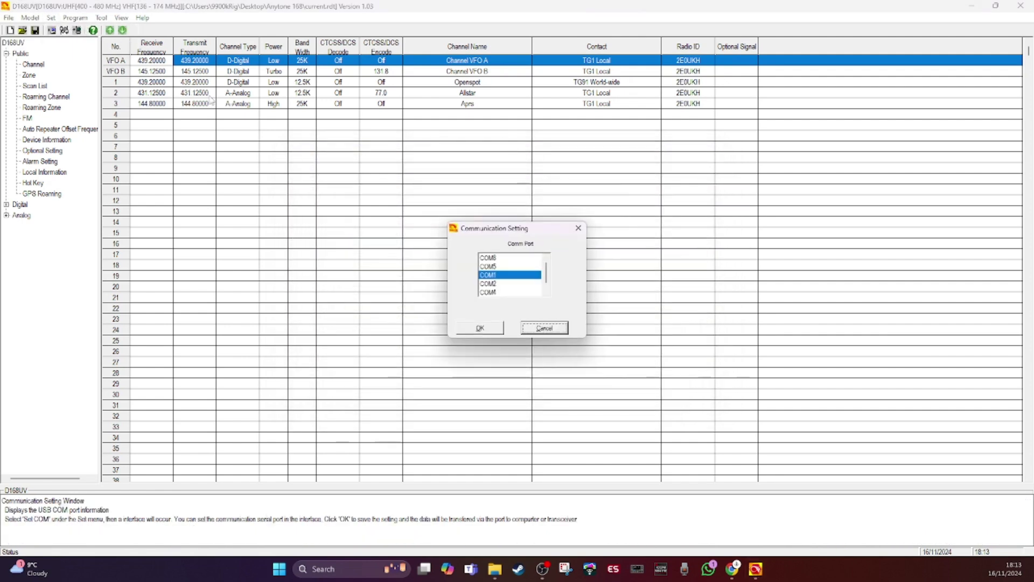
left_click(490, 258)
left_click(479, 330)
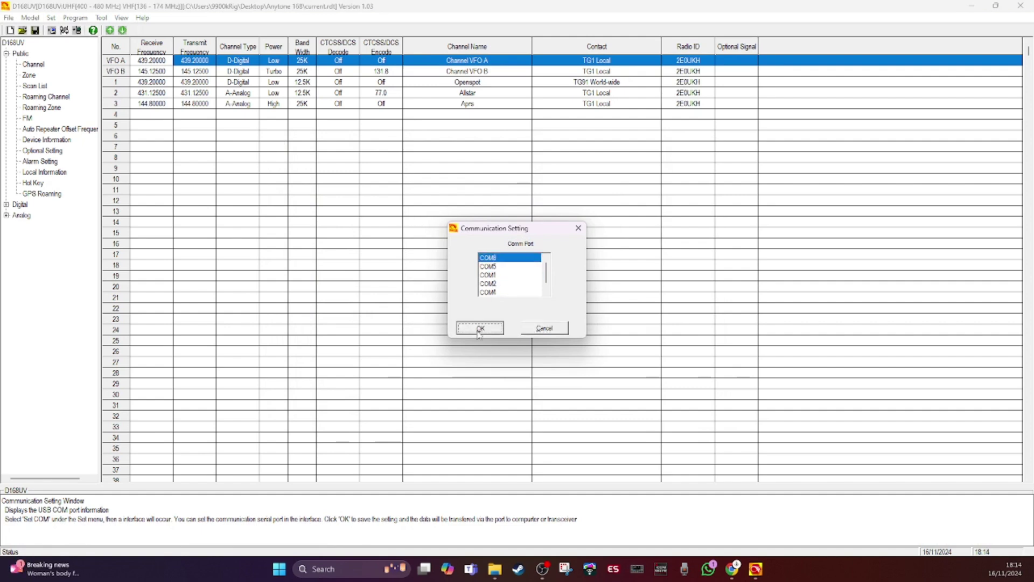
left_click(105, 18)
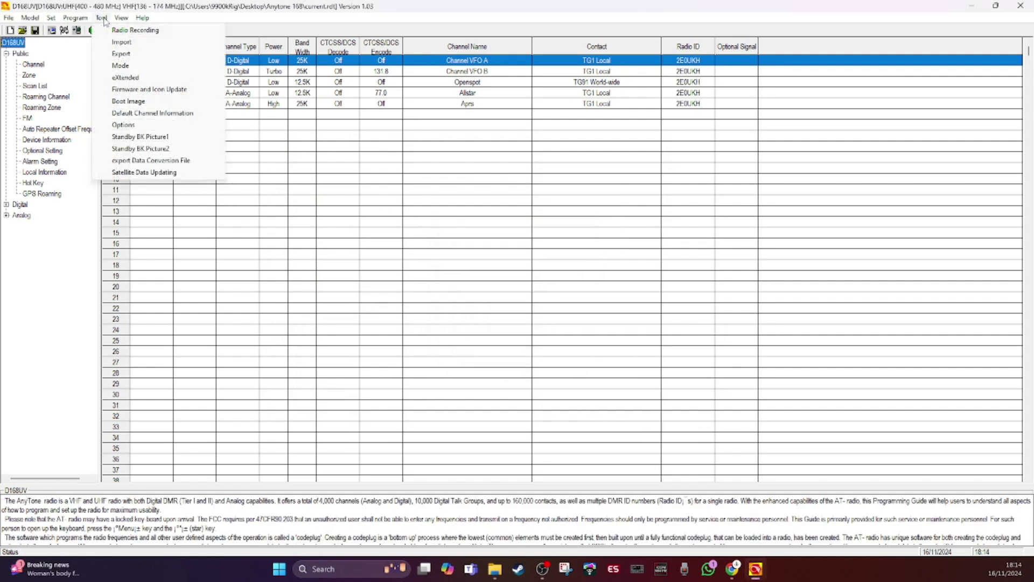
left_click(143, 173)
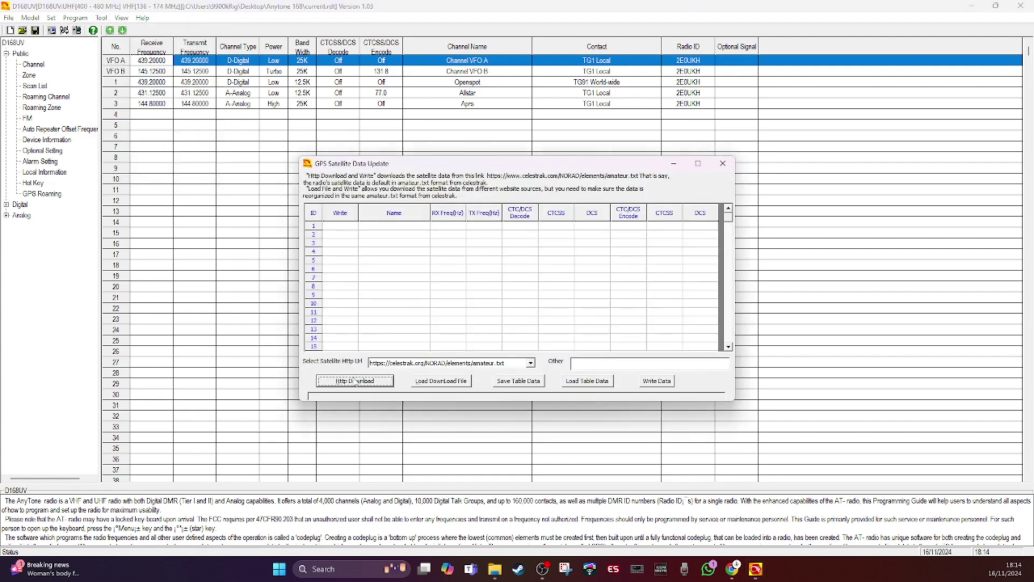
Re-download the celestrak satellite list and write it to the radio, confirming through 'Write Data Completed'.
left_click(356, 381)
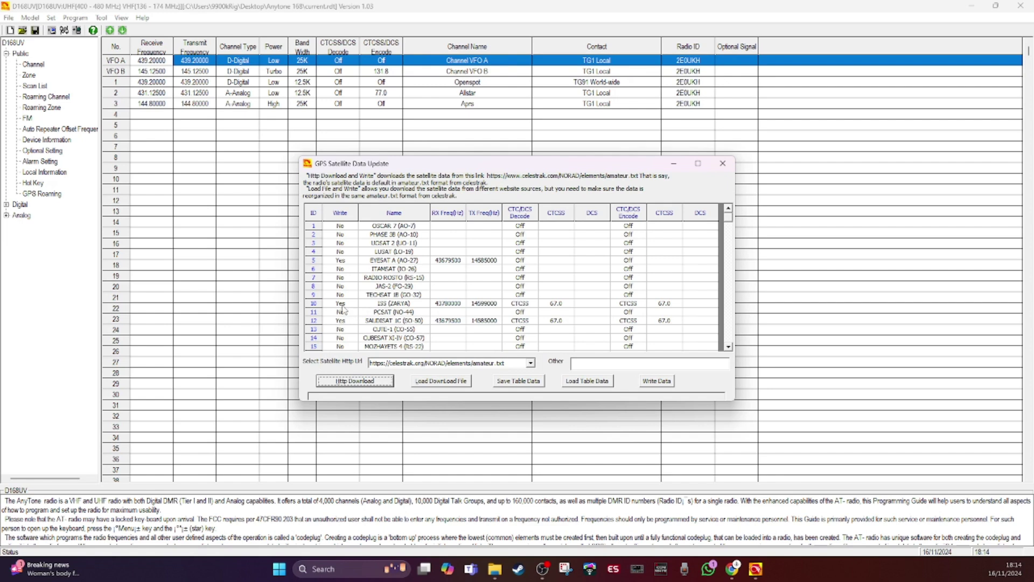
left_click(654, 383)
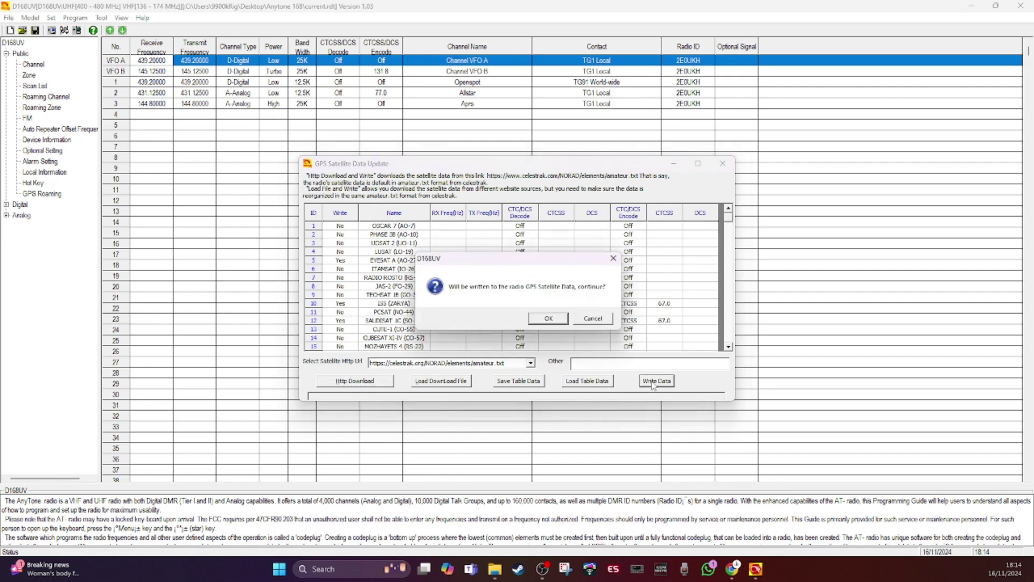
left_click(549, 319)
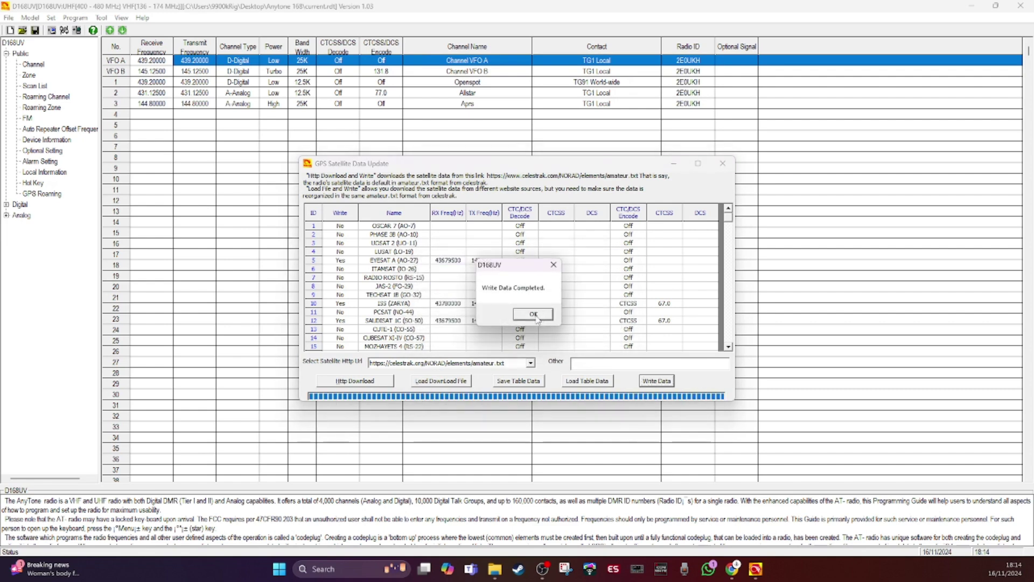
left_click(533, 314)
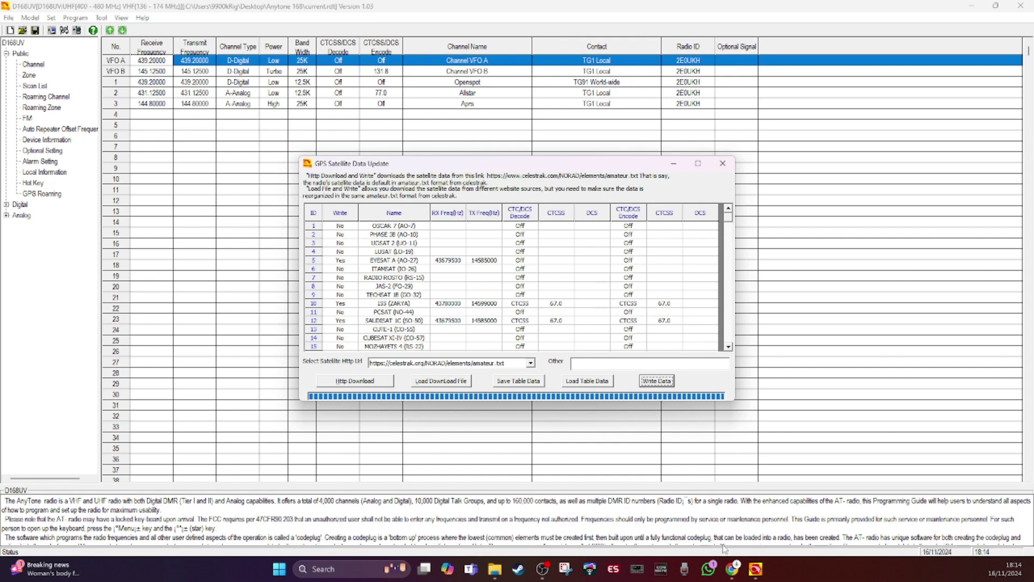
Bring Chrome forward and return to the AnyTone group post with the new-radio 1.03 CPS checklist.
left_click(733, 569)
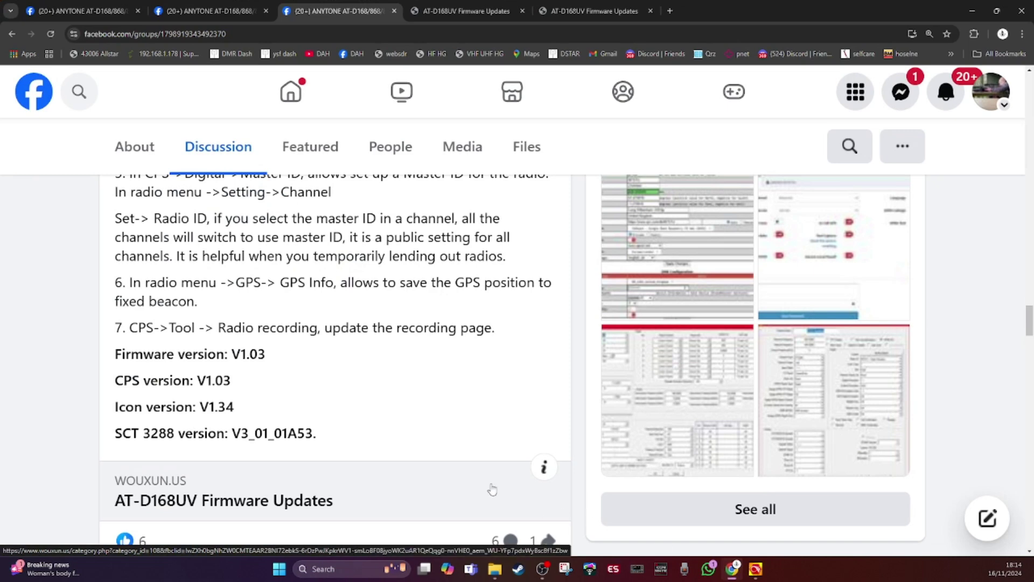
left_click(189, 11)
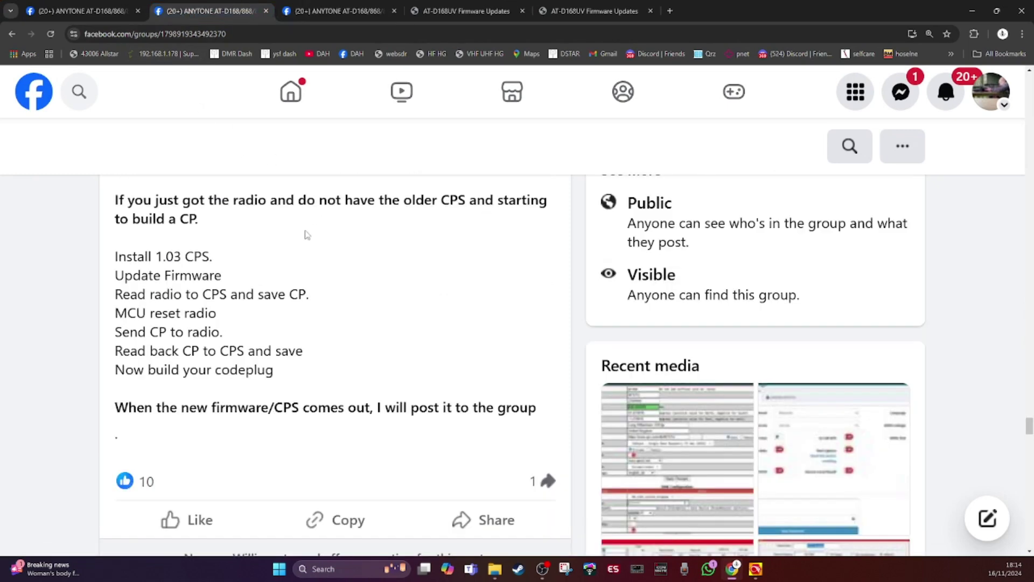